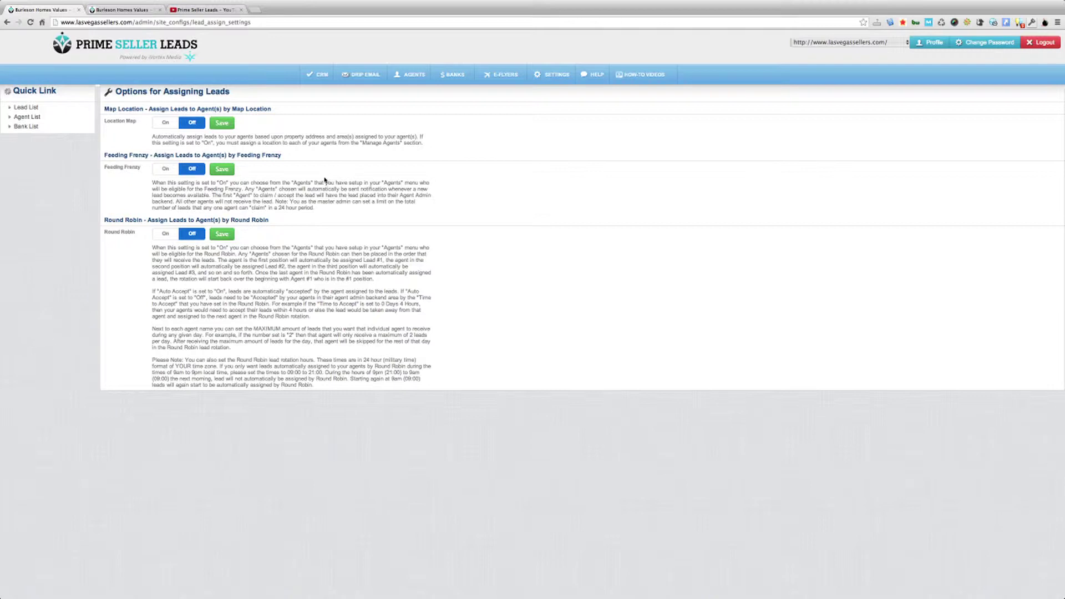
Switch Location Map on, view the Prime Seller Leads video list on YouTube, and return to the lead assignment settings.
left_click(166, 123)
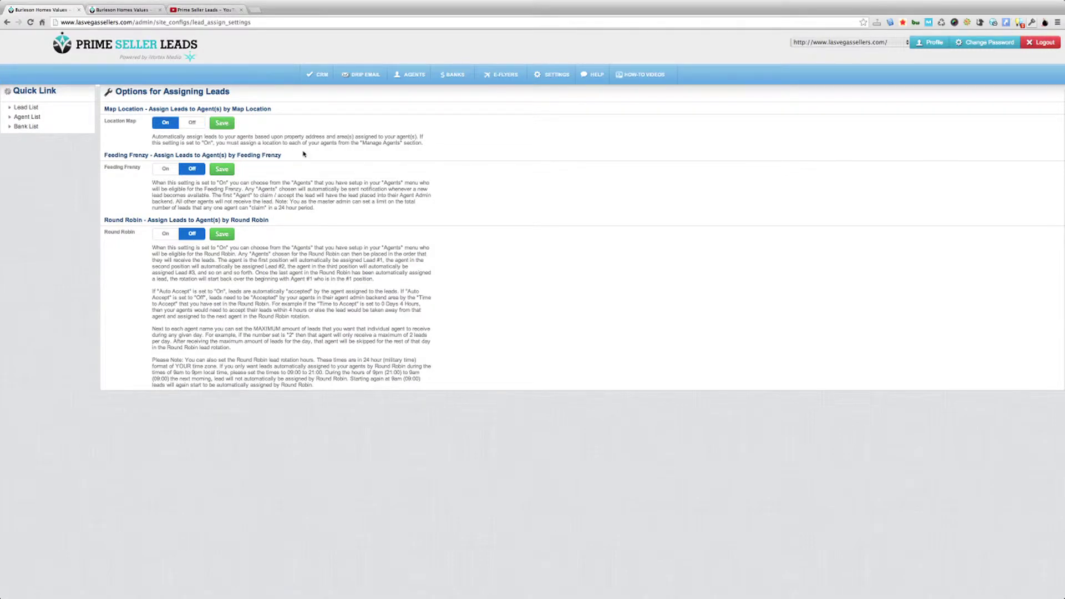
left_click(200, 10)
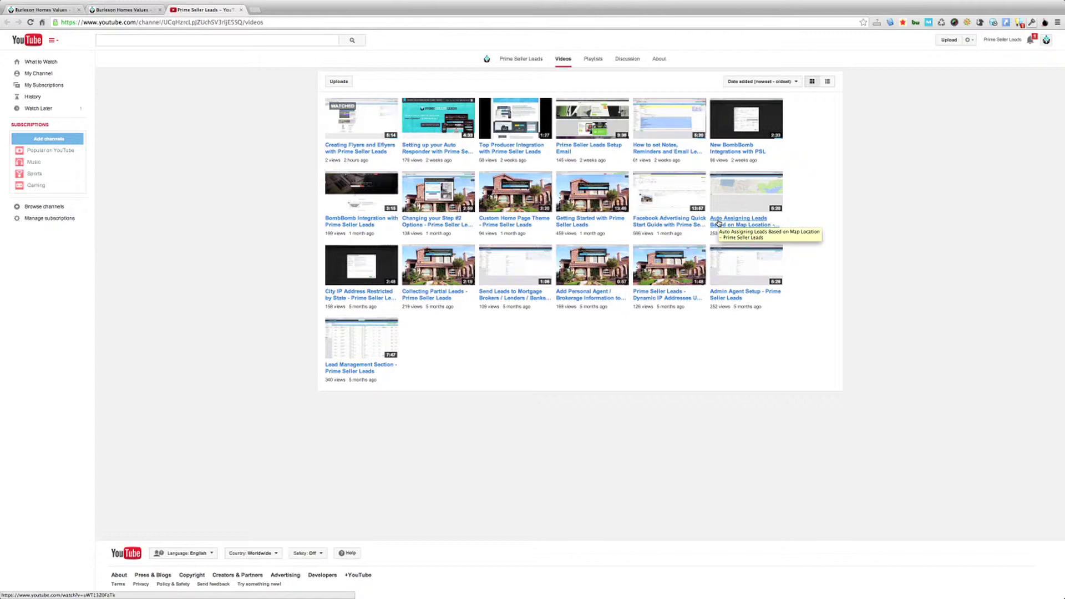
left_click(59, 10)
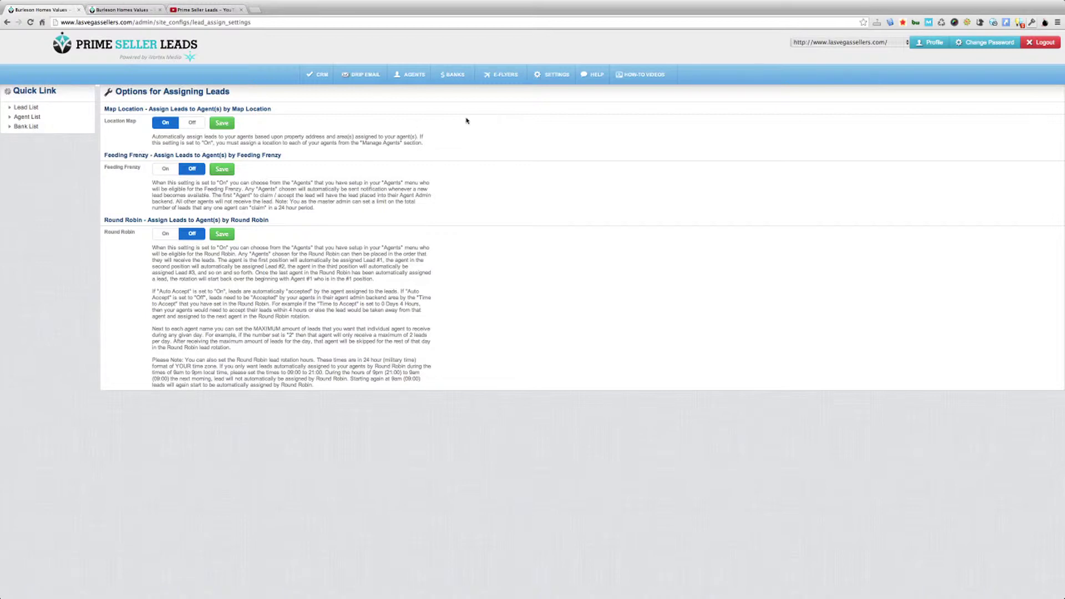
Reopen the Options for Assigning Leads page and switch Feeding Frenzy off.
left_click(555, 80)
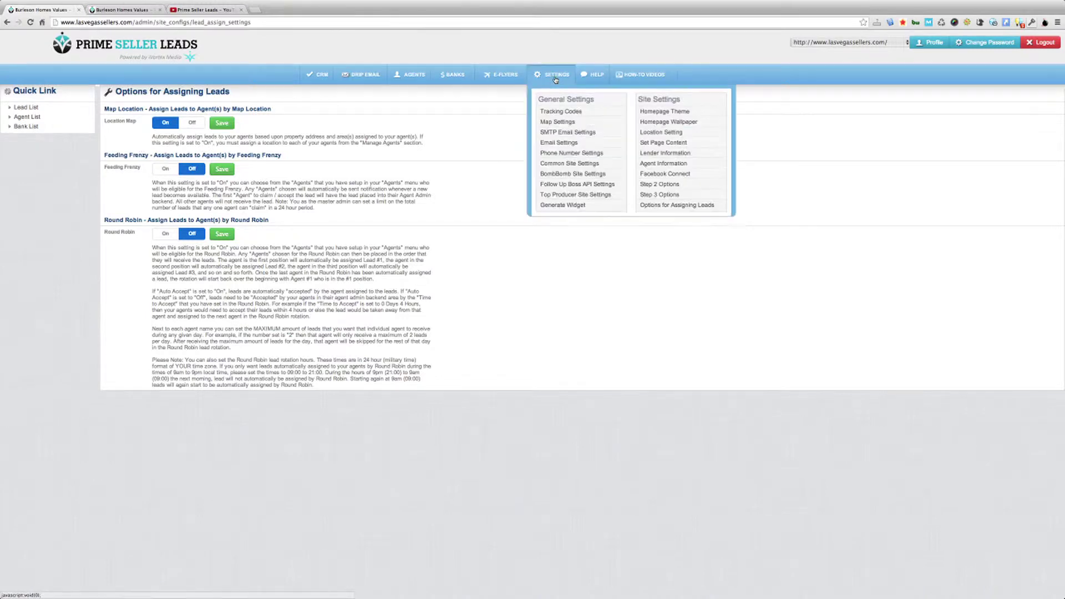
left_click(678, 206)
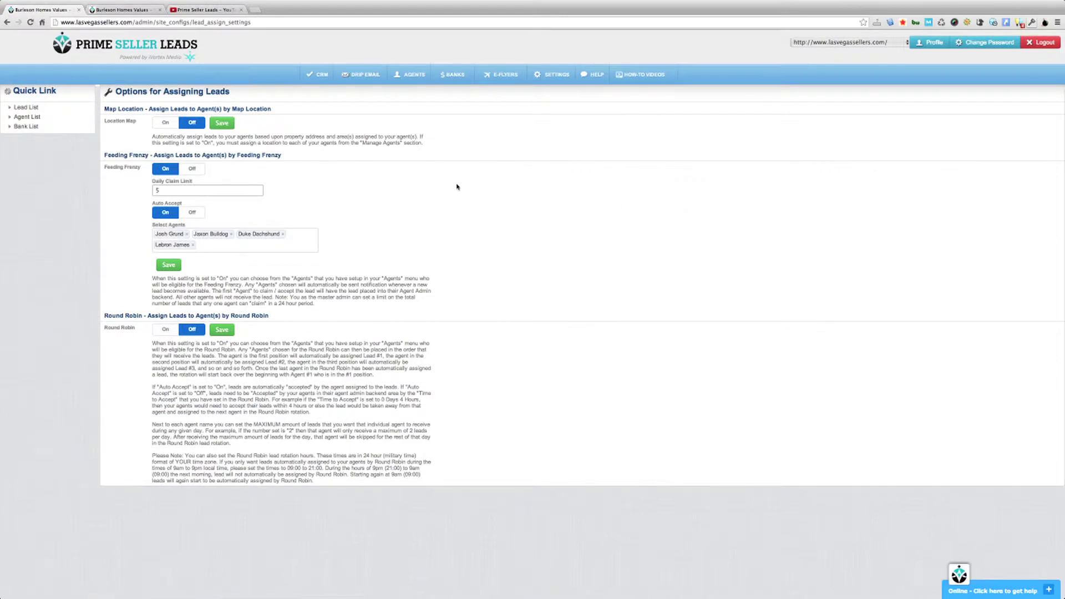
left_click(194, 170)
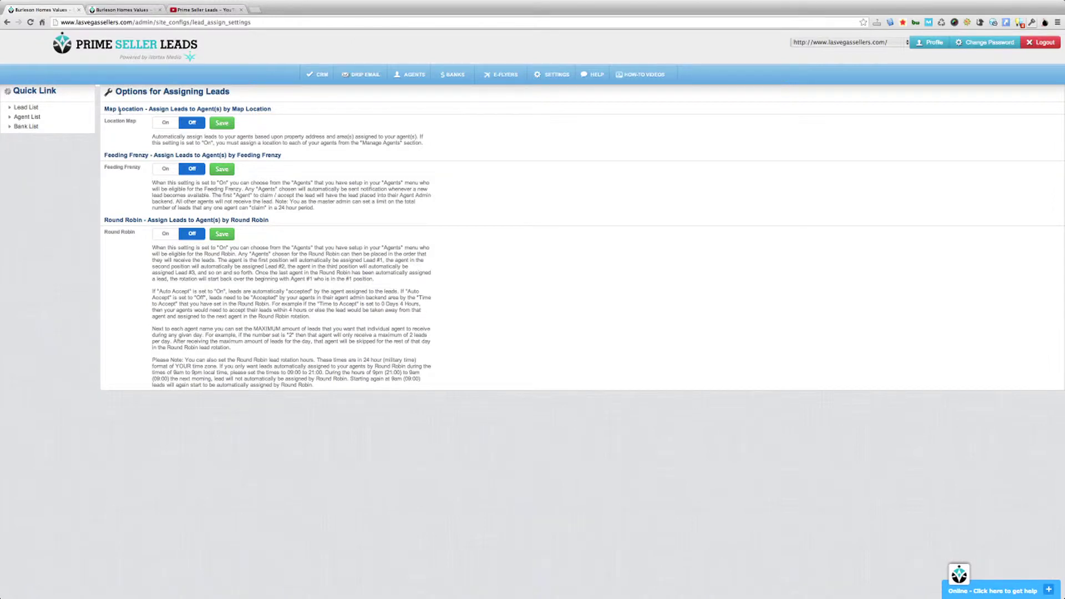
Turn Location Map on and save it, set it back to Off, and switch Feeding Frenzy on.
left_click(165, 122)
left_click(230, 126)
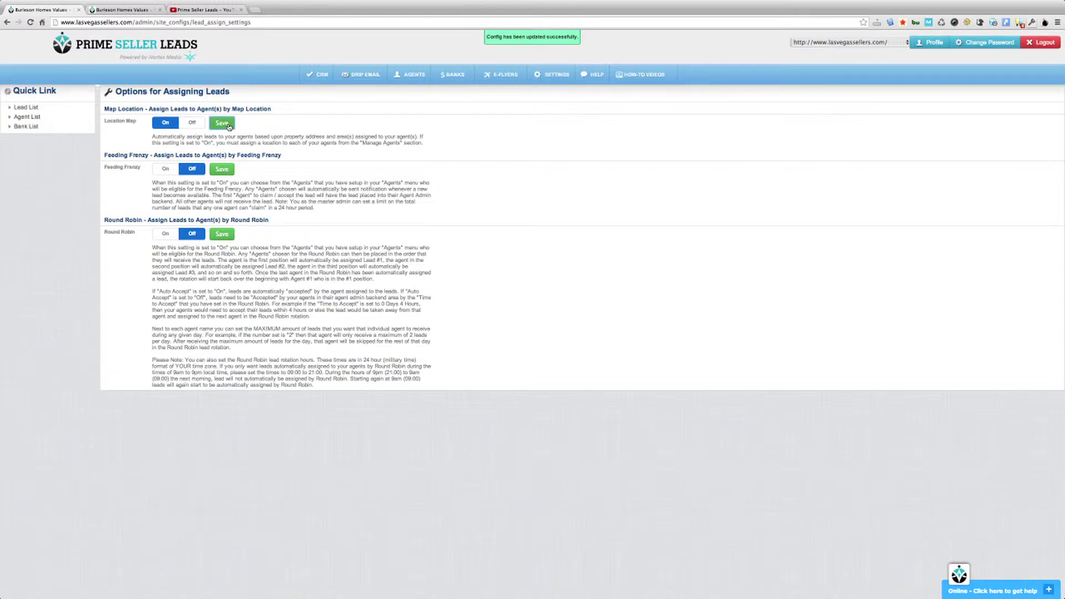
left_click(195, 123)
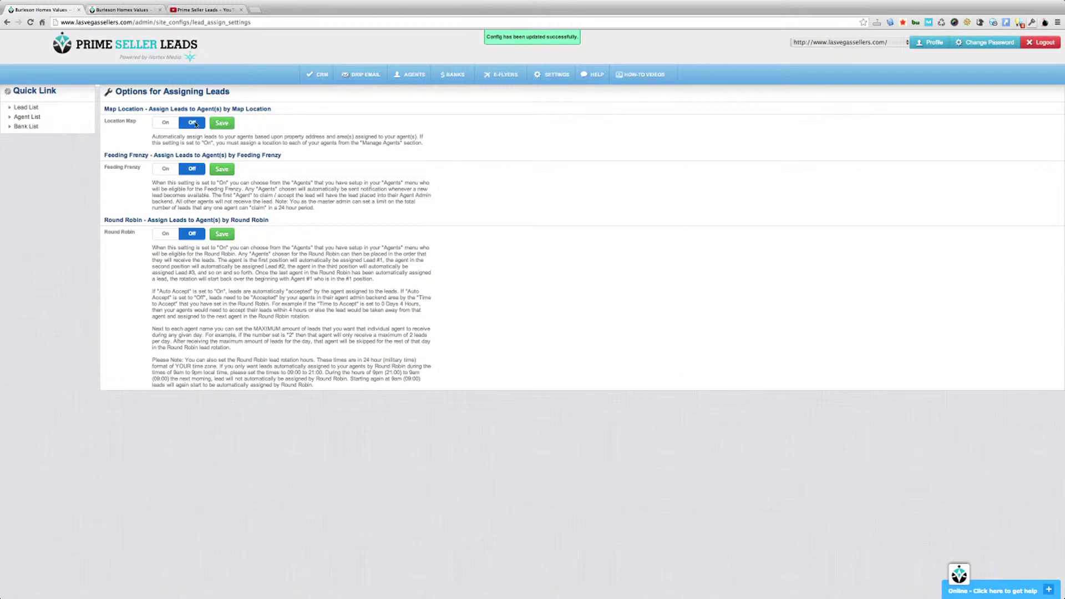
left_click(166, 169)
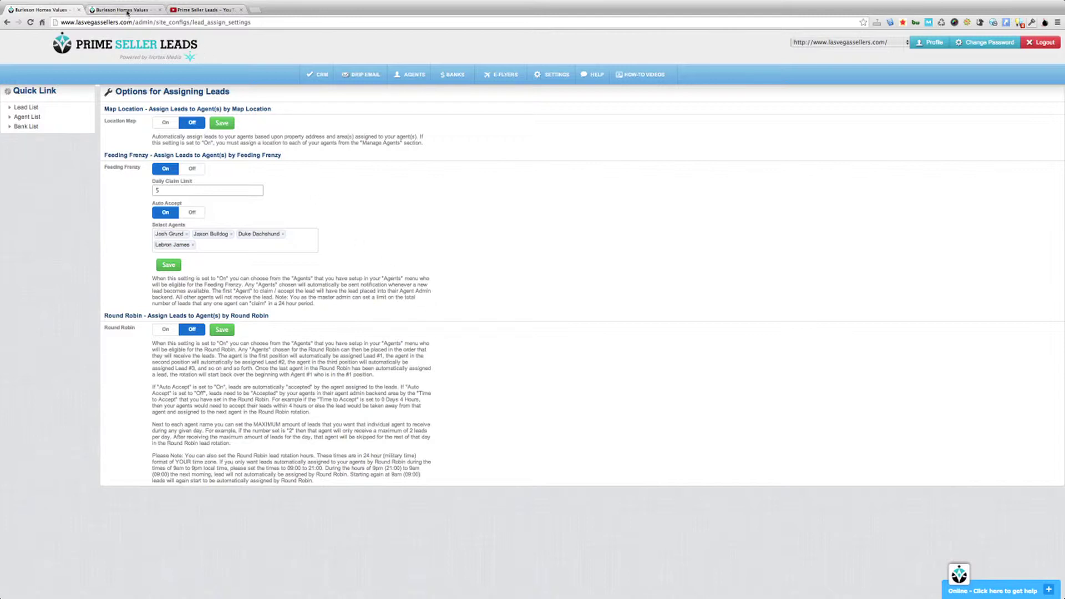
Open the Manage Agents list in a separate tab and review the agents that are set up.
mouse_move(411, 74)
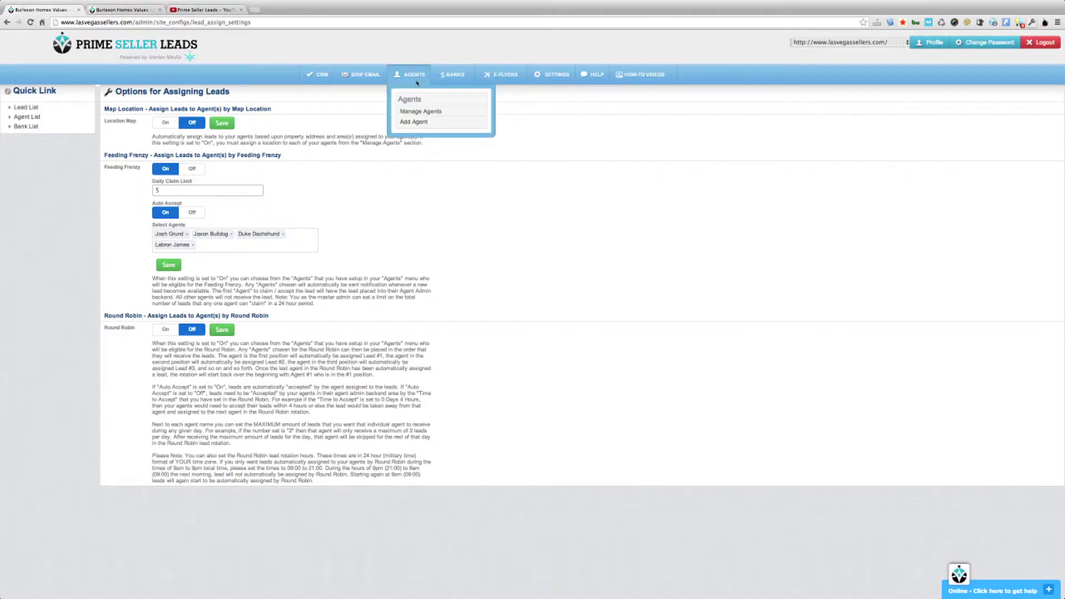
left_click(420, 112)
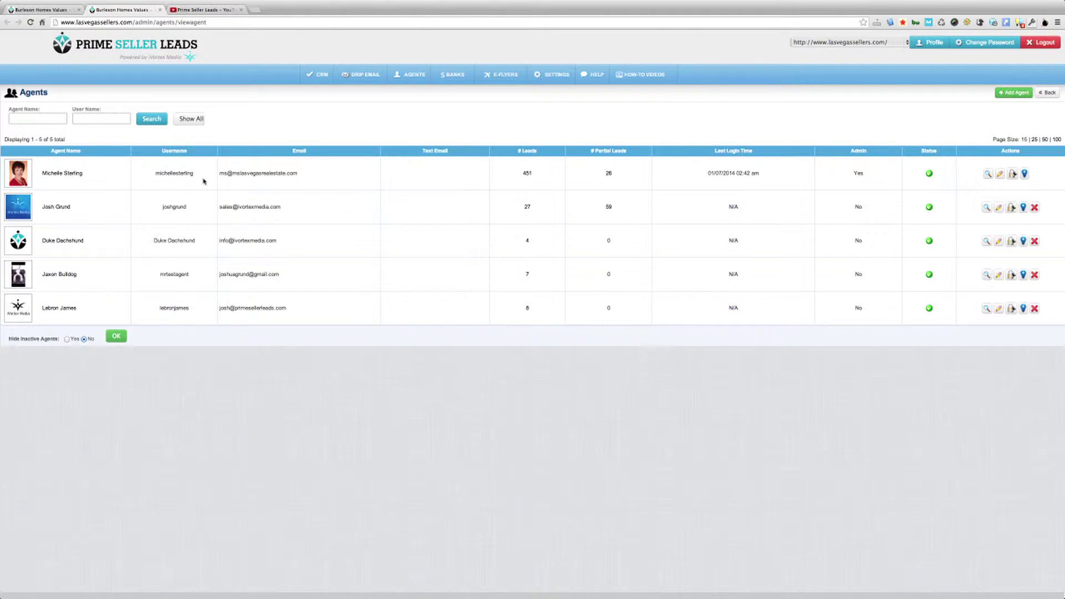
left_click(403, 79)
mouse_move(406, 81)
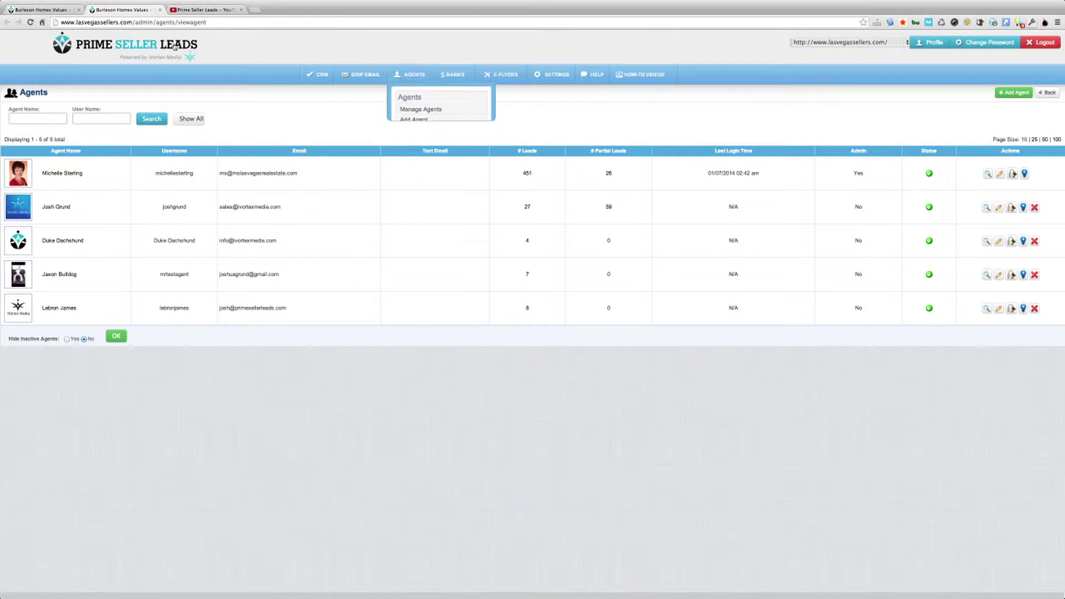
left_click(420, 111)
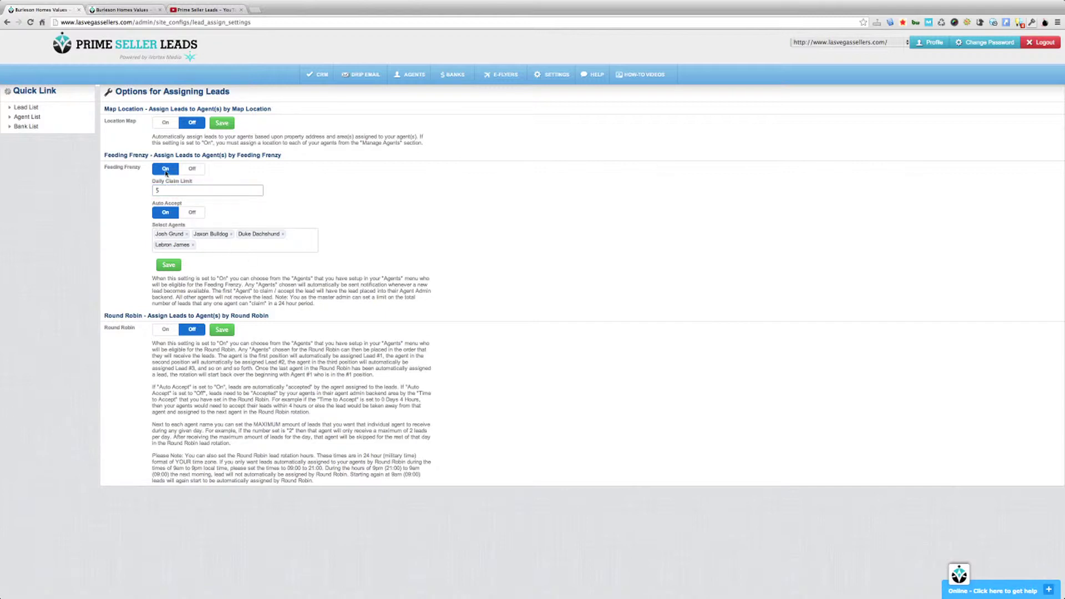
Review the Feeding Frenzy Daily Claim Limit and toggle its Auto Accept option off and back on.
left_click(165, 188)
left_click(182, 181)
left_click(175, 215)
left_click(191, 214)
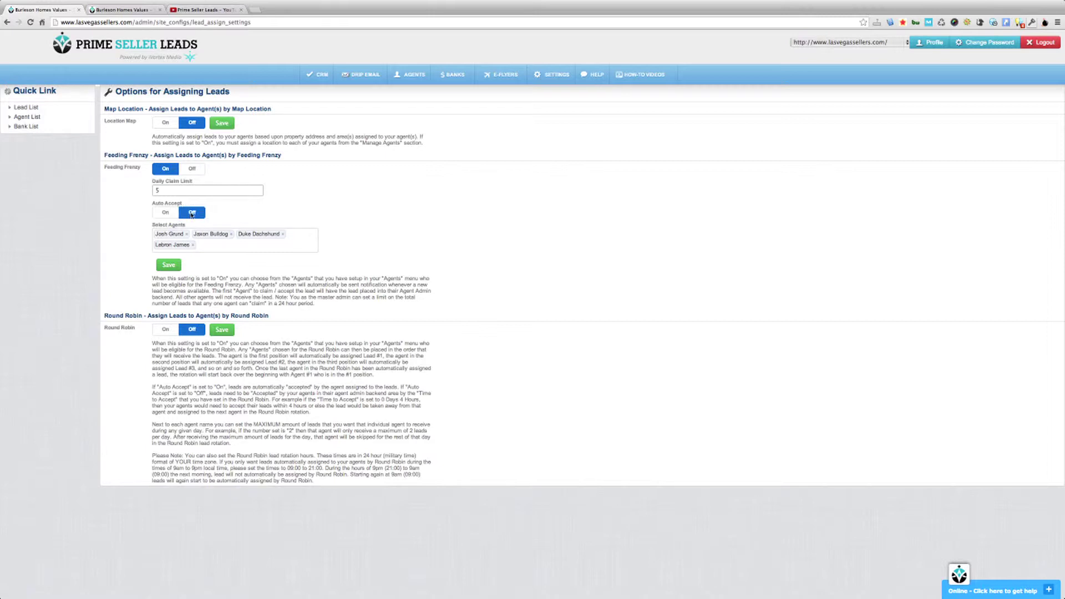
left_click(165, 214)
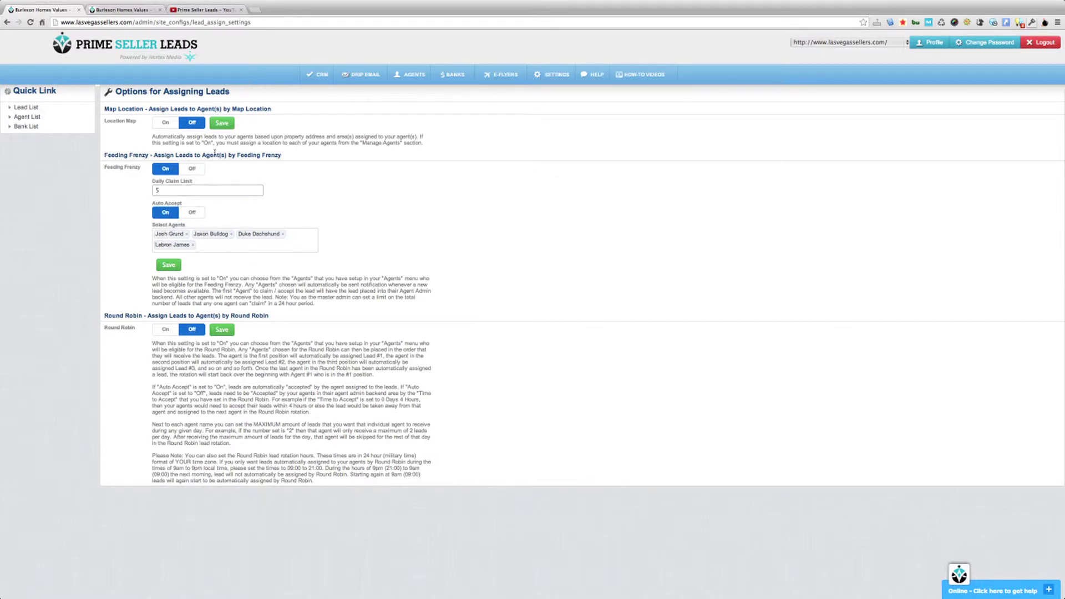
Open Today's Leads in a separate tab and examine the leads' status and assigned agents.
left_click(318, 78)
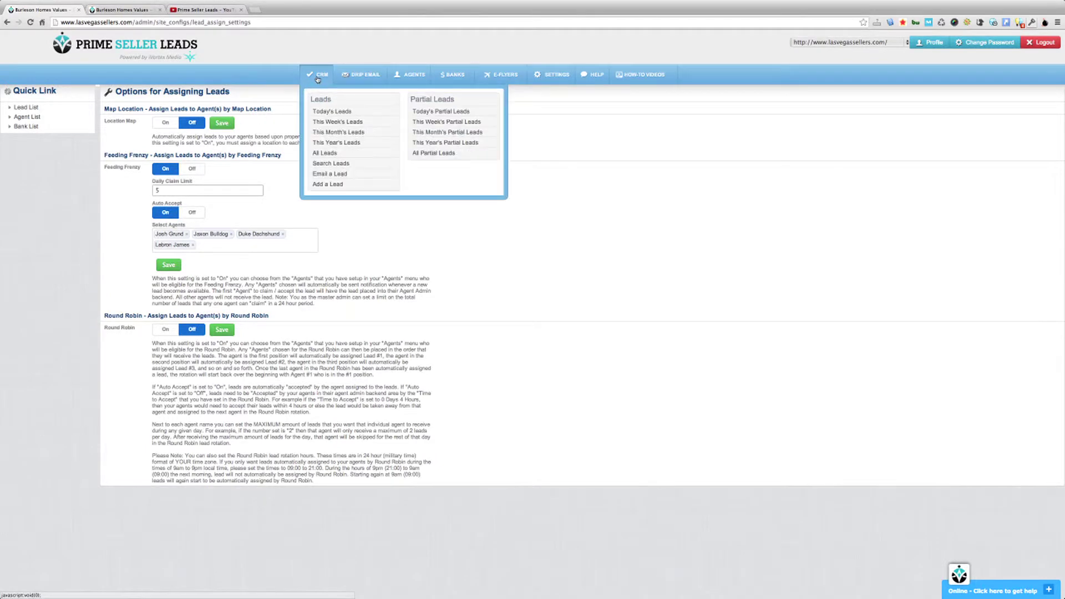
left_click(325, 113, "super")
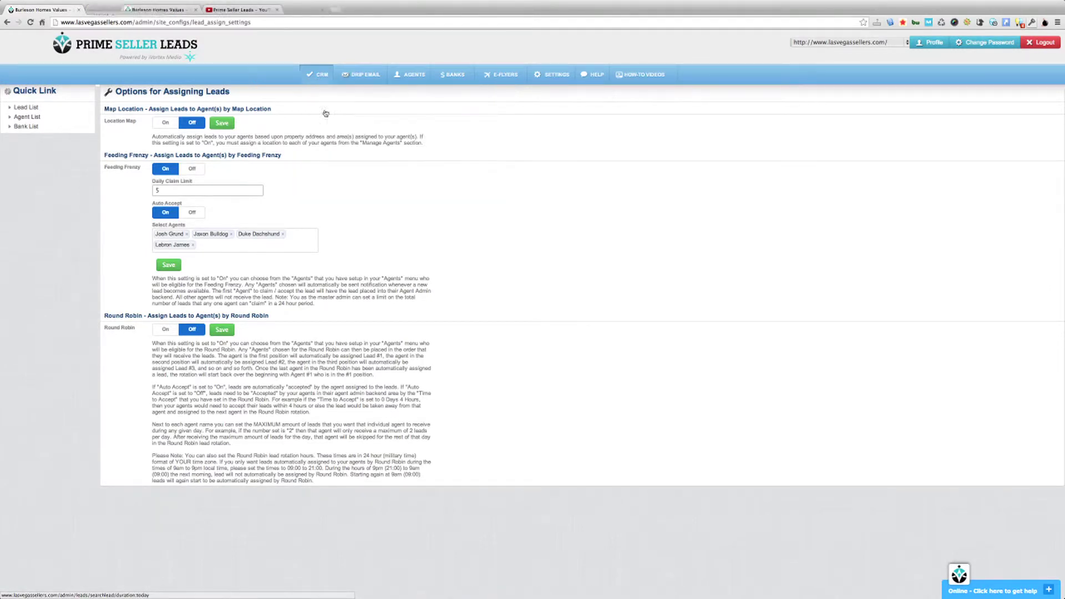
left_click(134, 10)
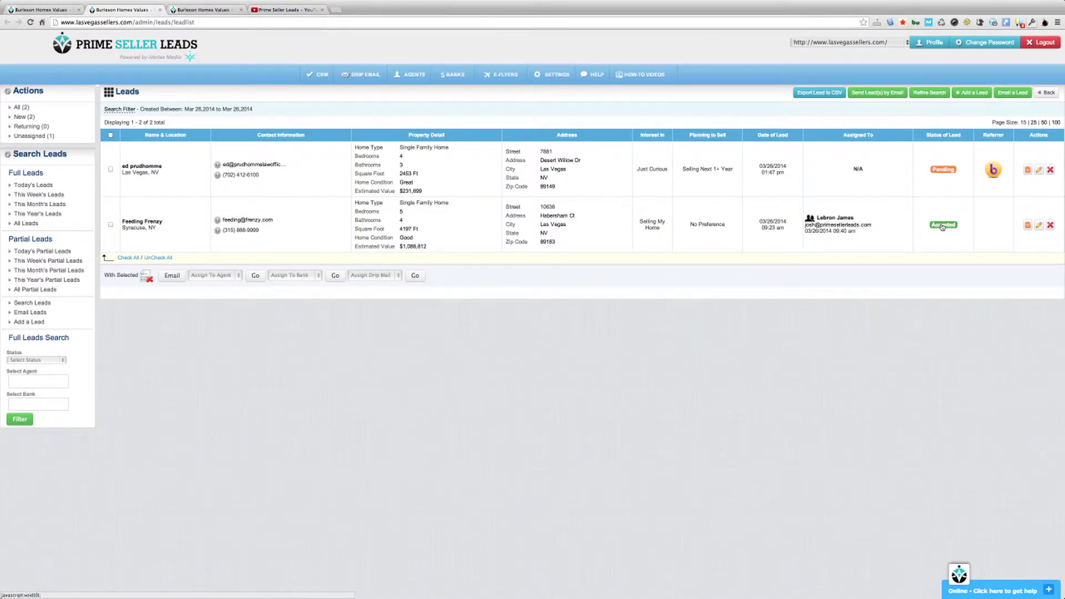
left_click(946, 174)
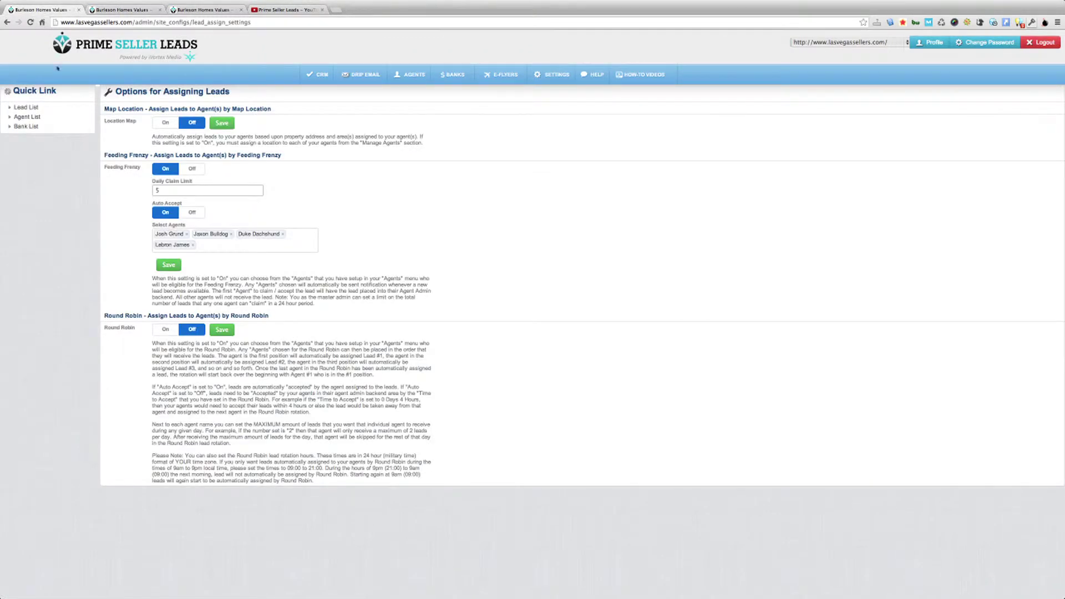
Switch Feeding Frenzy's Auto Accept off and on again, and remove all four selected agents.
left_click(194, 214)
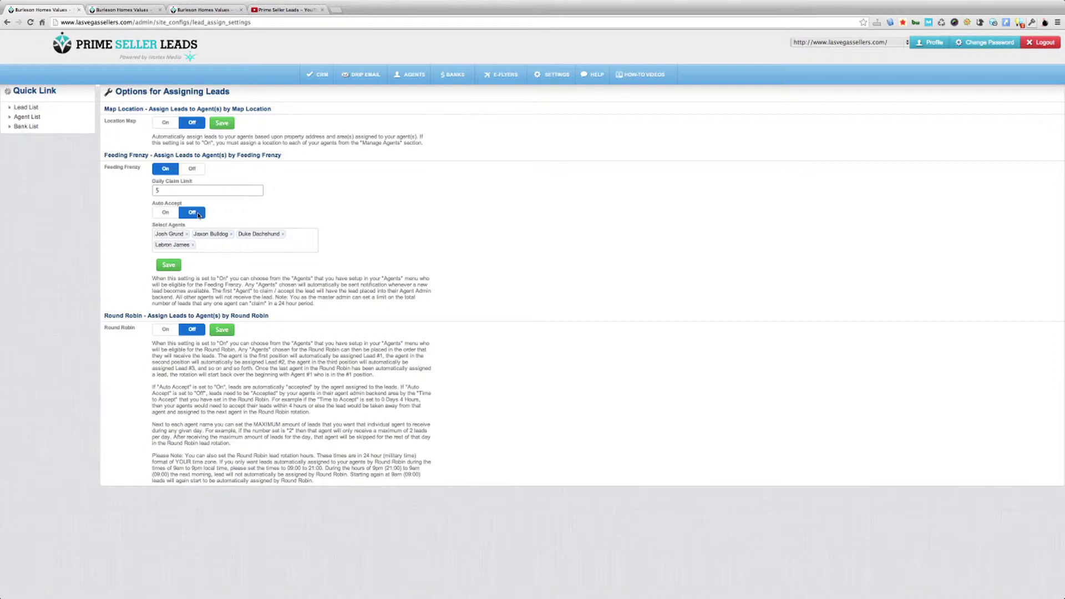
left_click(165, 214)
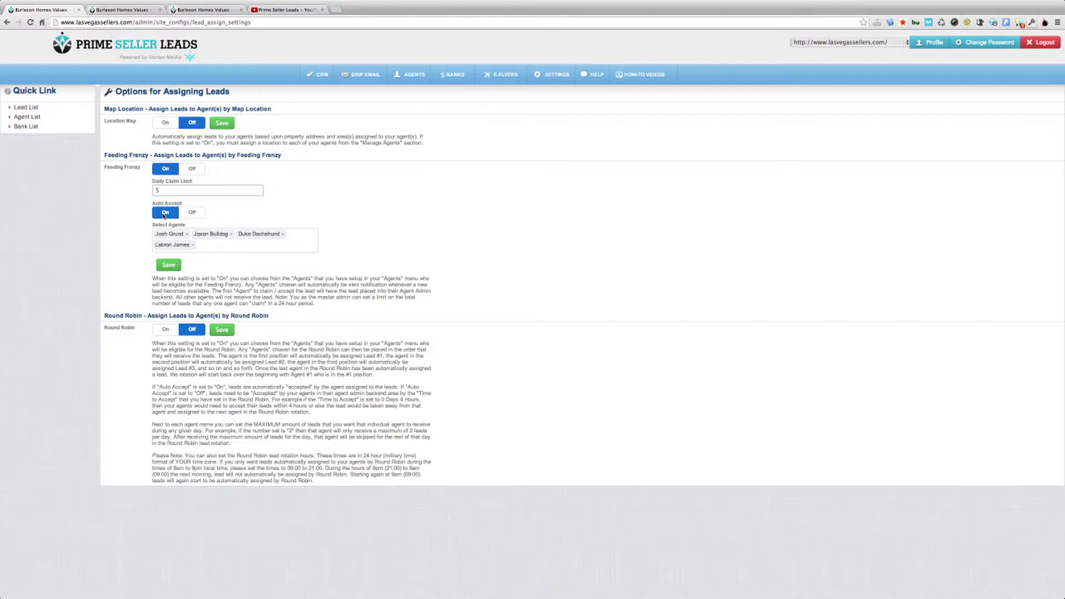
left_click(199, 242)
left_click(193, 244)
left_click(186, 234)
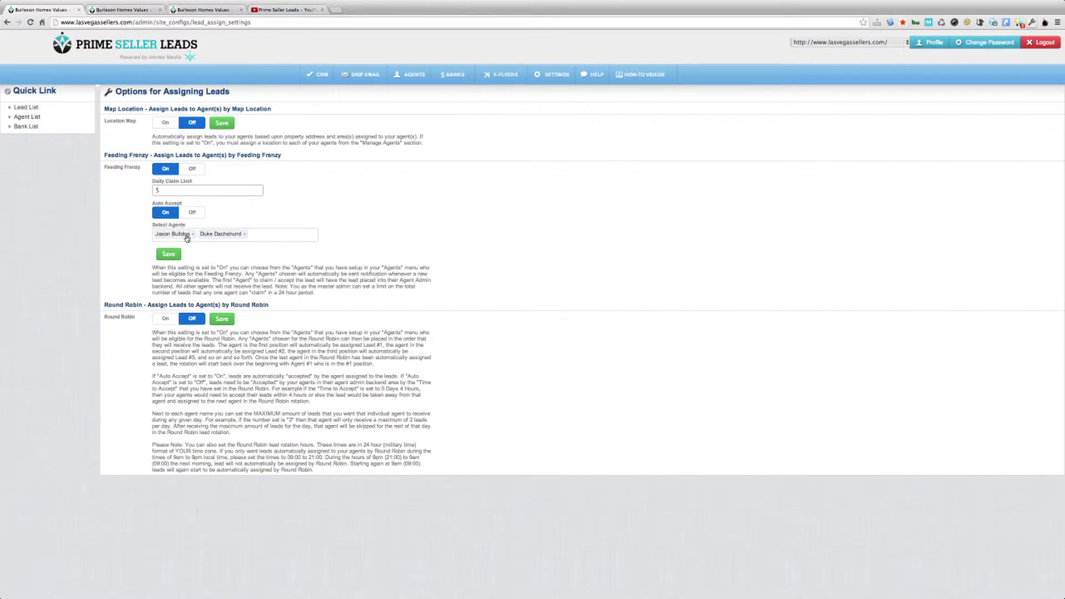
left_click(192, 234)
left_click(199, 235)
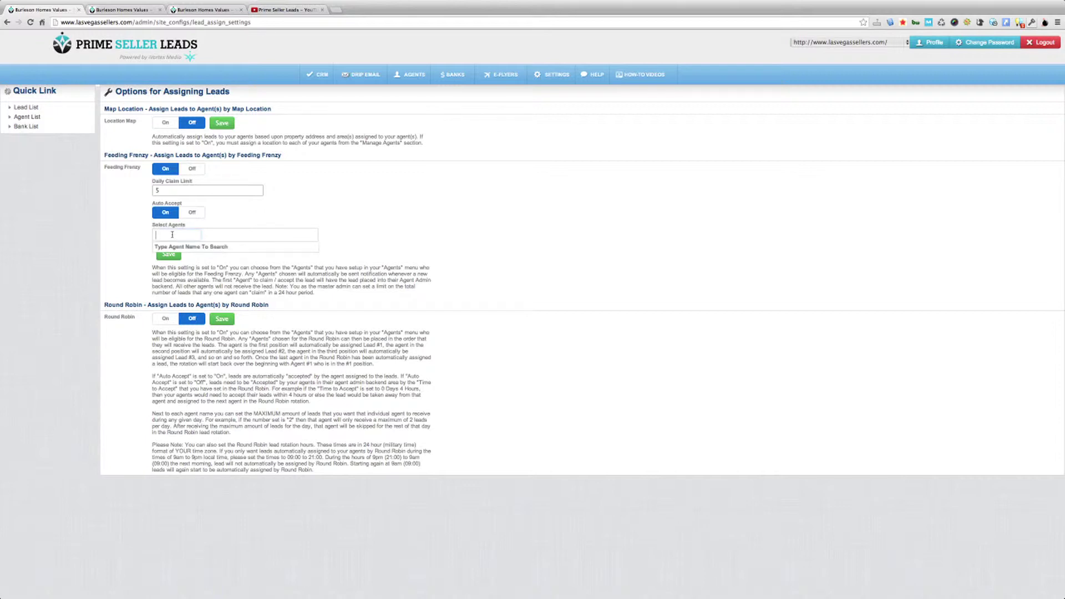
Compare the agent choices offered for Feeding Frenzy with the entries in the Agents list.
left_click(172, 234)
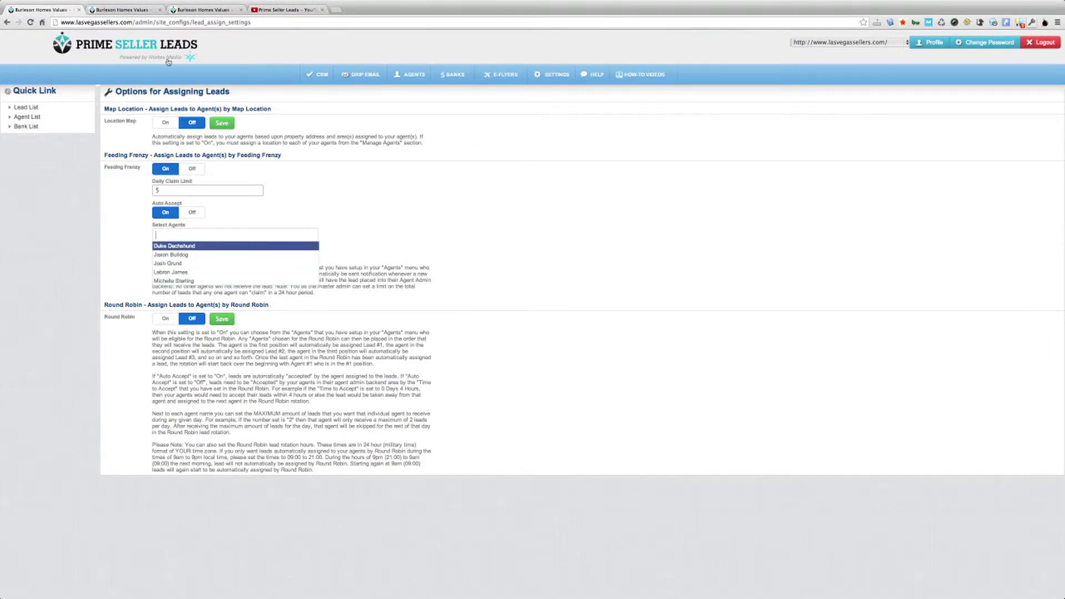
left_click(133, 11)
left_click(189, 10)
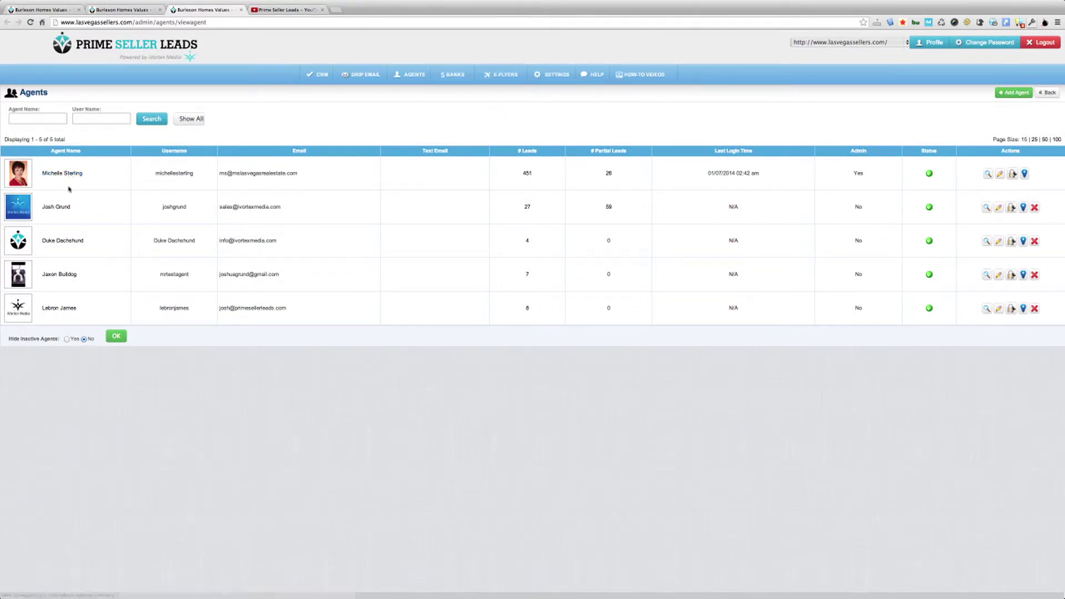
left_click(49, 10)
Add the four non-admin agents to Feeding Frenzy's Select Agents and save the Feeding Frenzy settings.
left_click(171, 235)
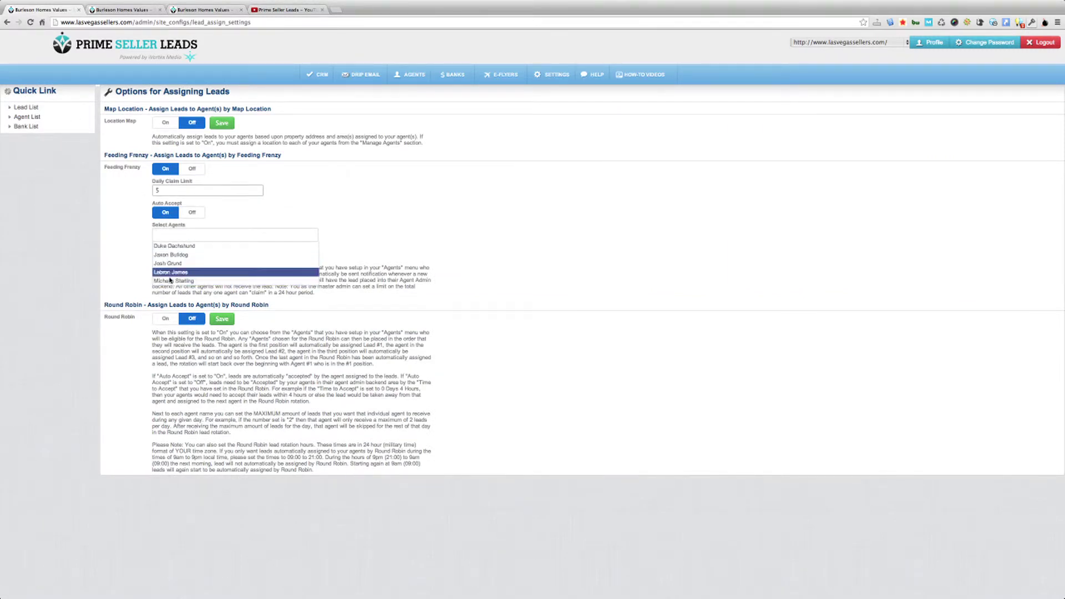
left_click(172, 248)
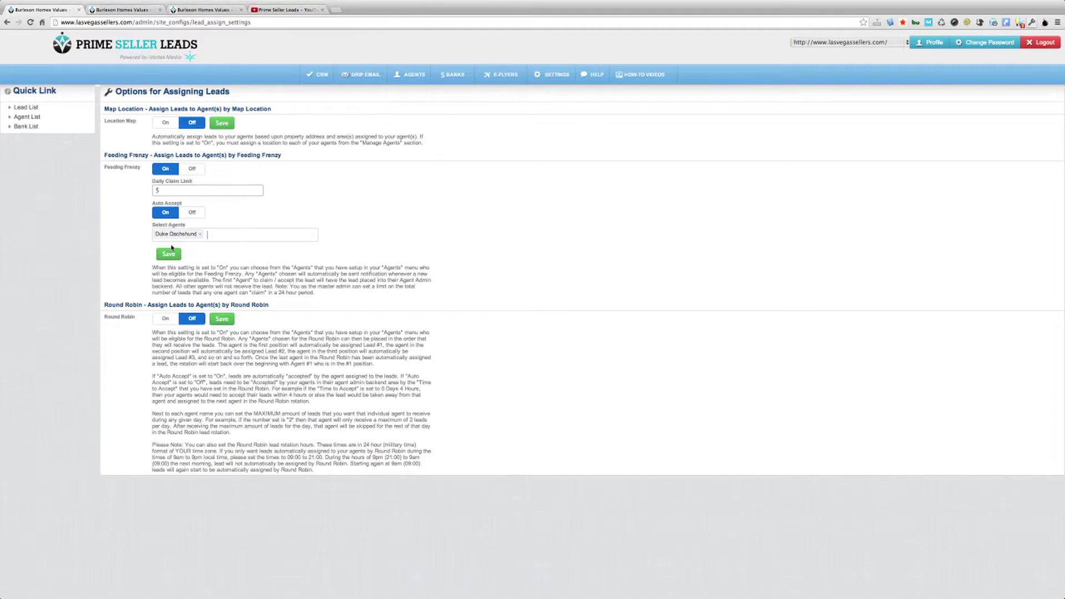
left_click(215, 234)
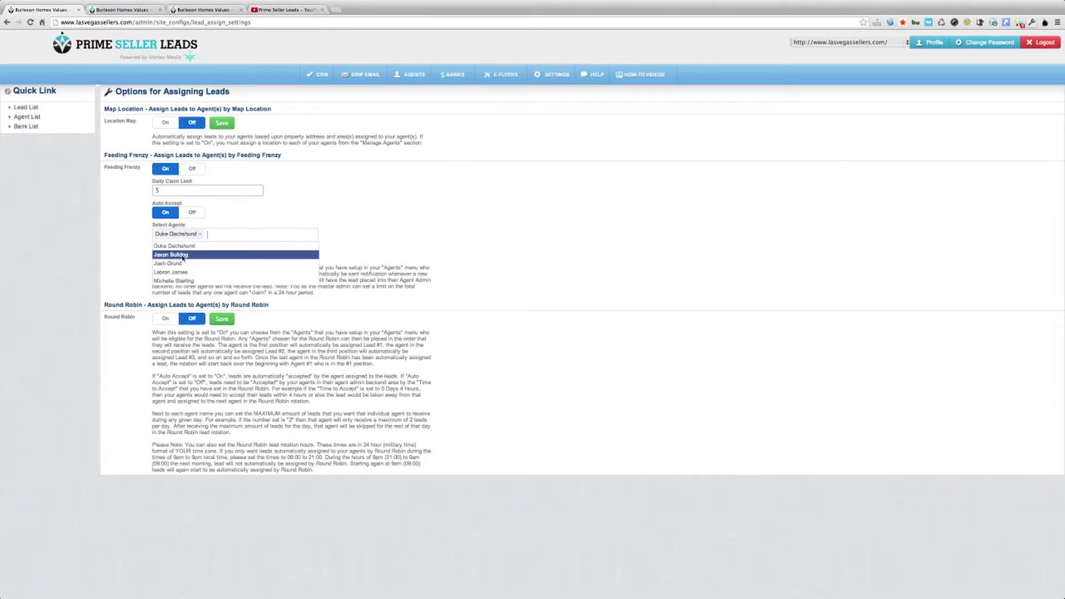
left_click(250, 246)
left_click(255, 234)
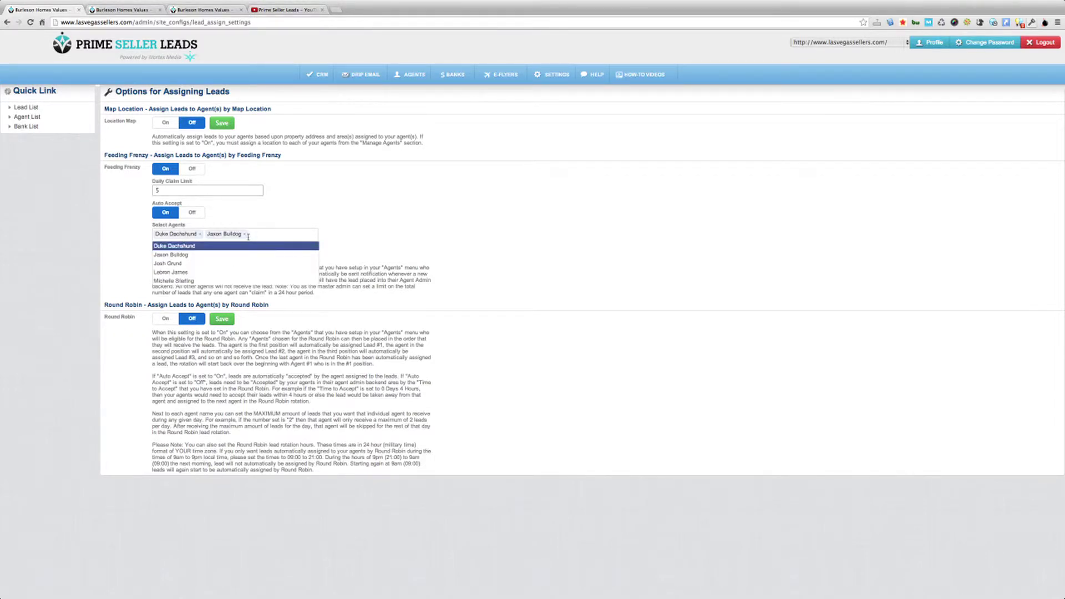
left_click(234, 255)
left_click(233, 234)
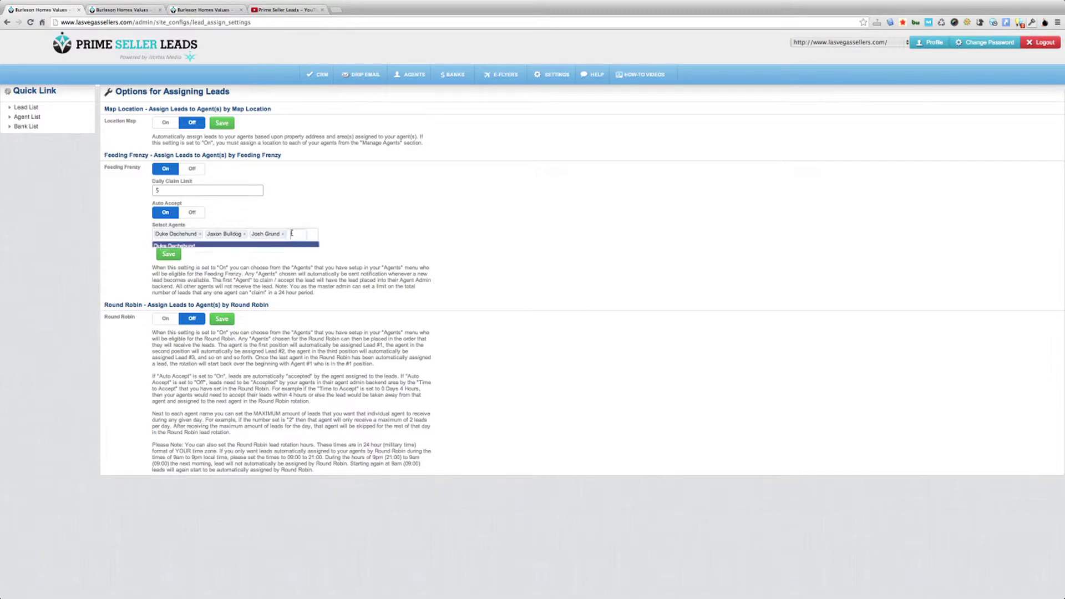
left_click(224, 271)
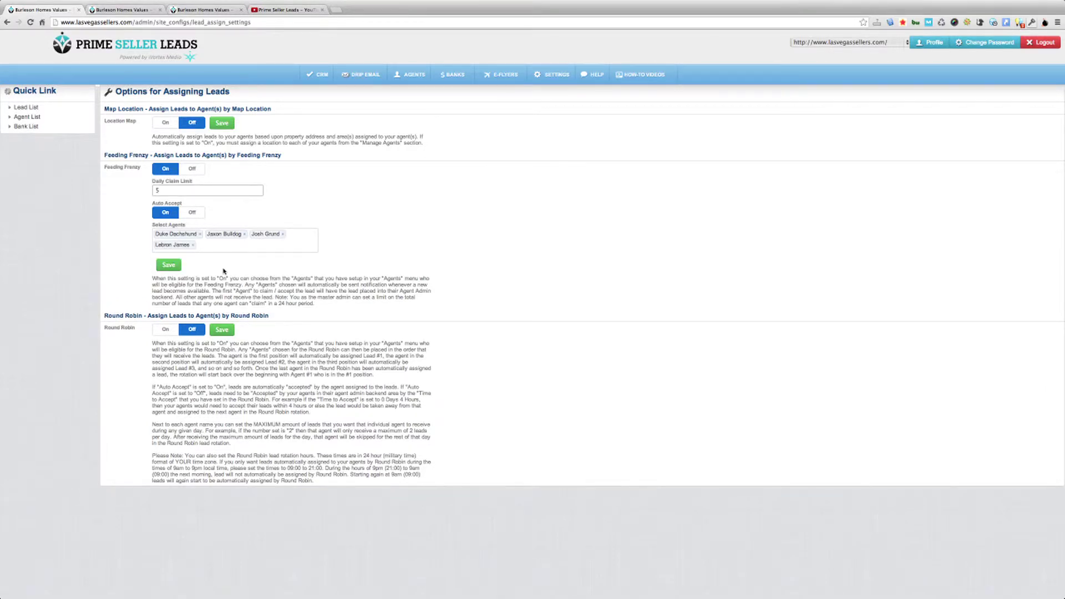
left_click(170, 267)
Close the leads tab, log in to the second listed agent's control panel from the Agents list, and view that agent's profile.
mouse_move(140, 6)
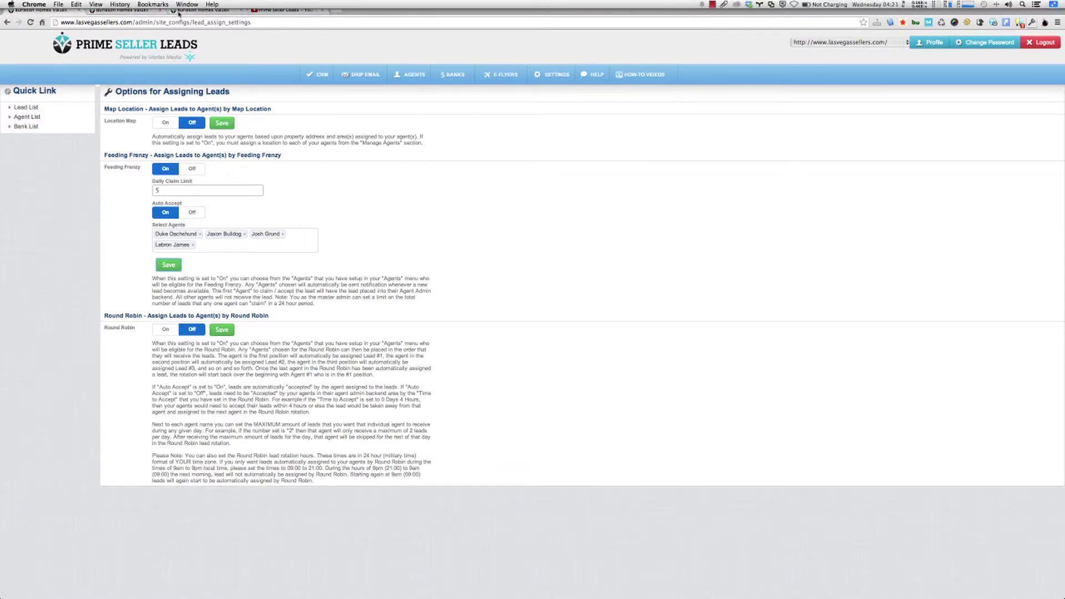
left_click(159, 10)
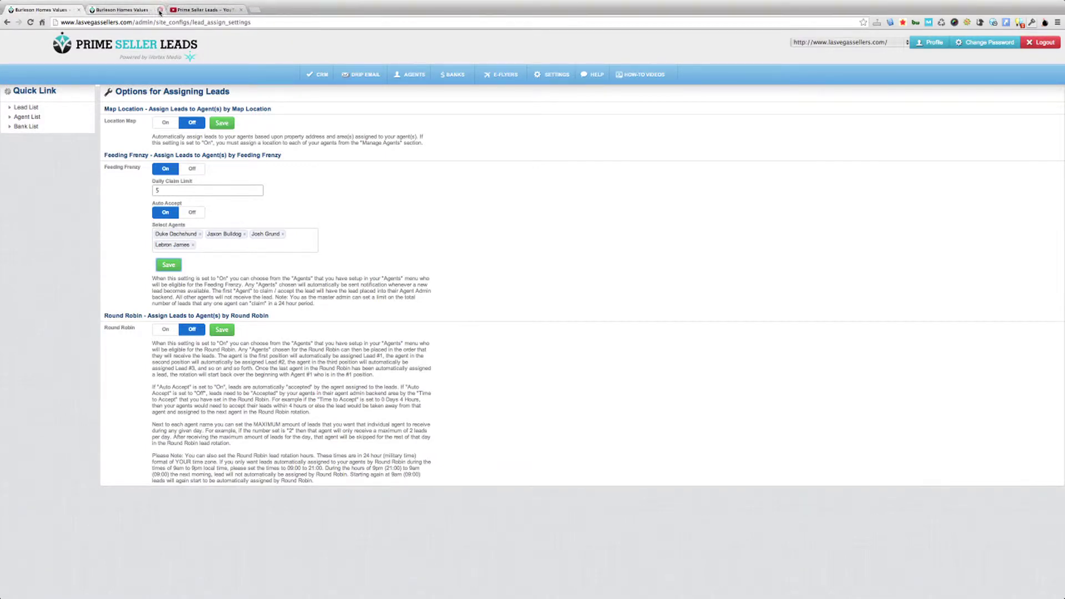
left_click(127, 10)
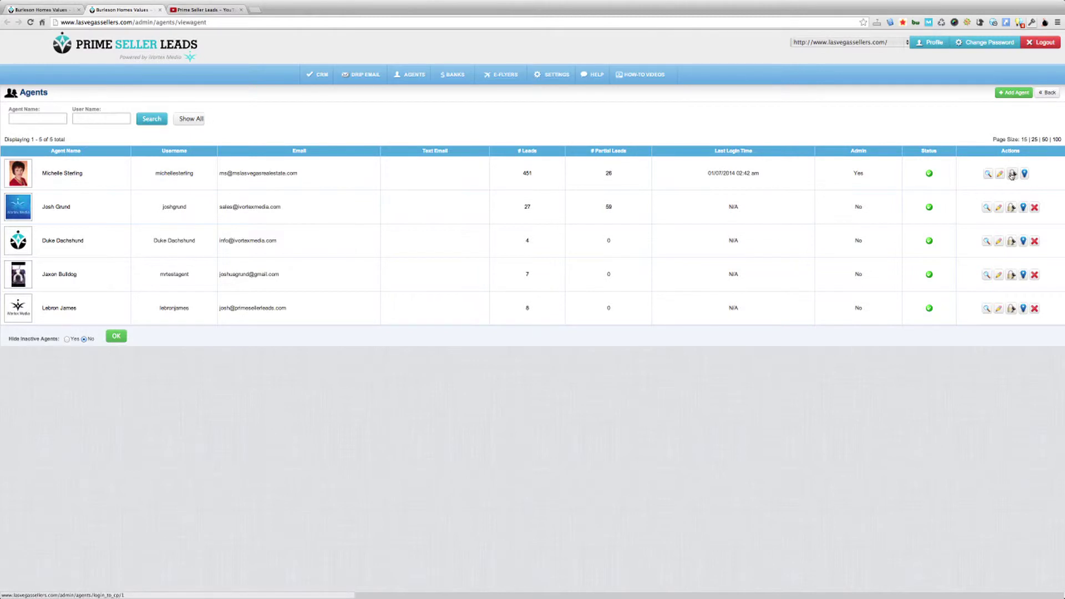
left_click(1010, 212)
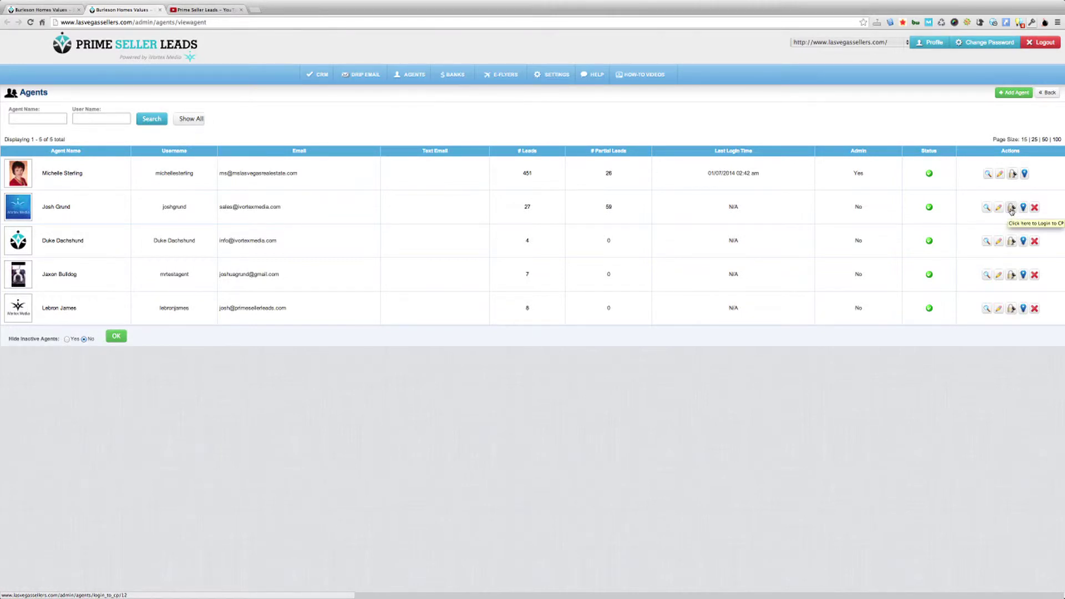
left_click(1011, 211)
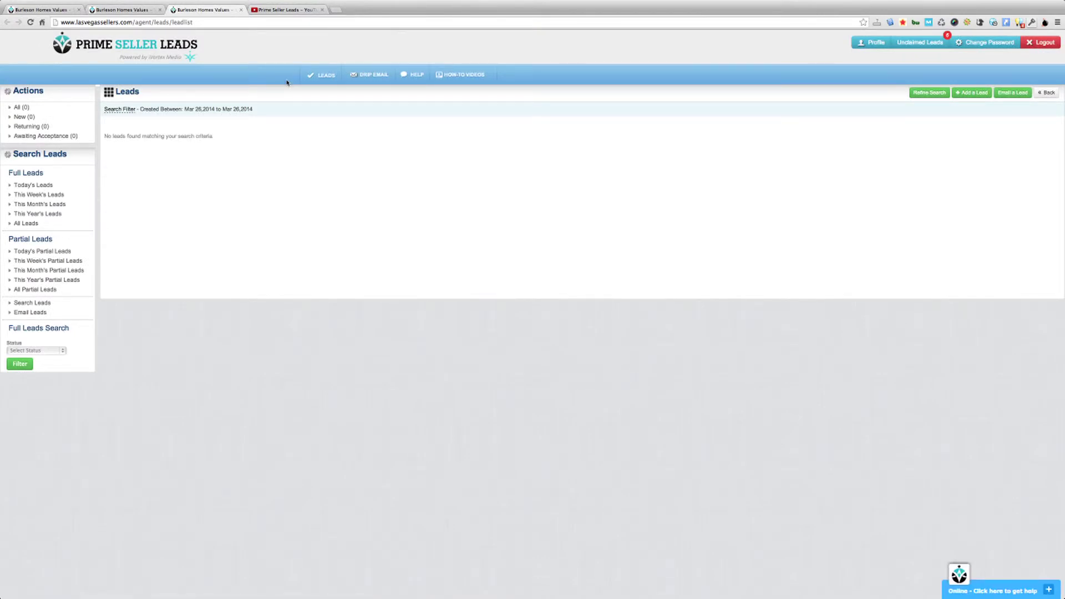
left_click(878, 49)
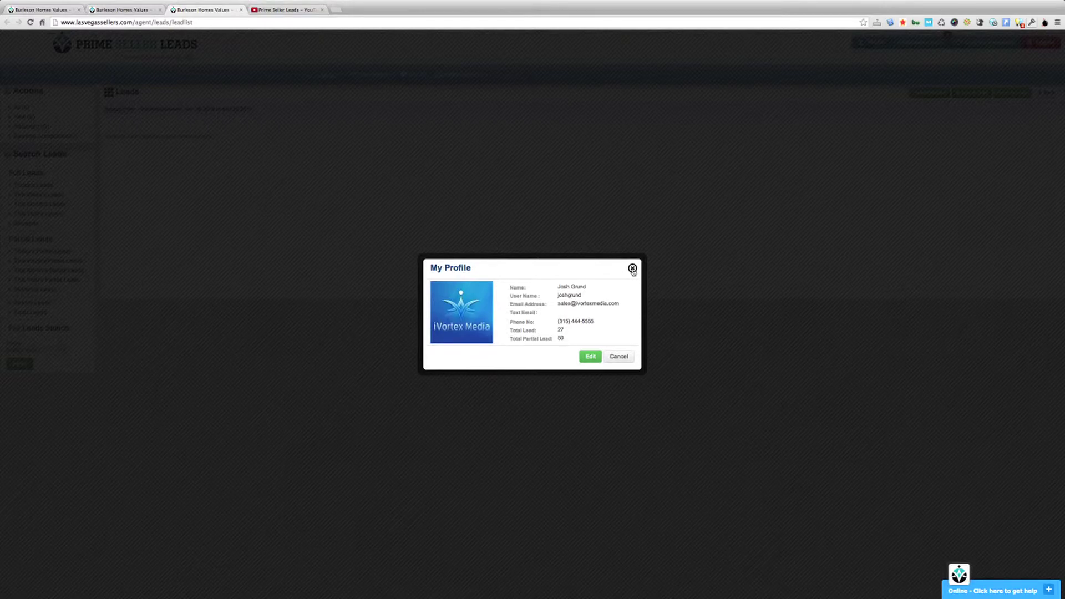
left_click(632, 268)
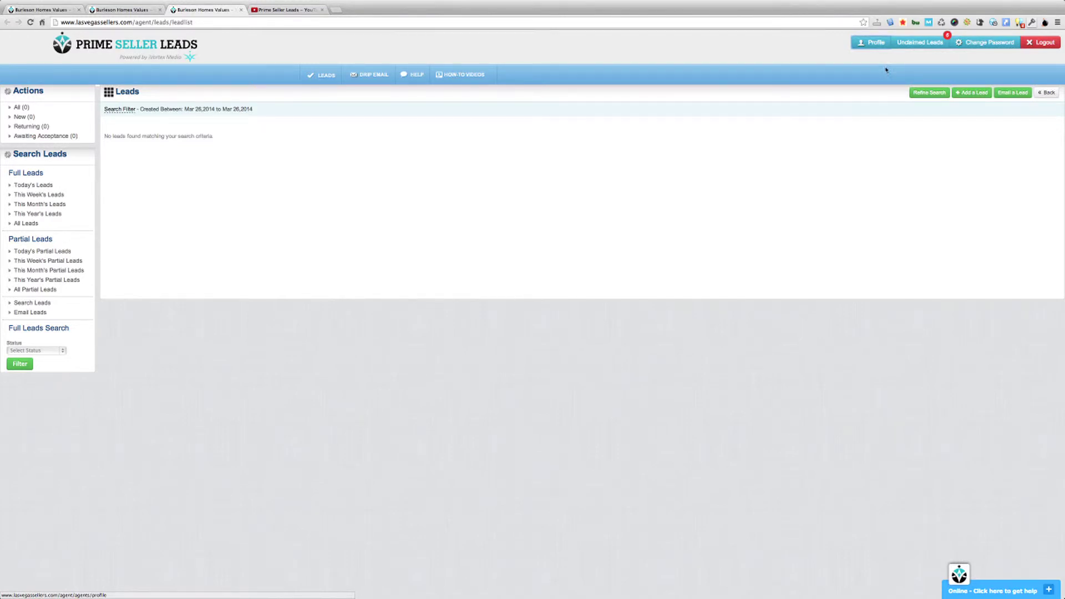
Accept the first lead under Unclaimed Leads in the agent's control panel and check Today's Leads.
left_click(912, 48)
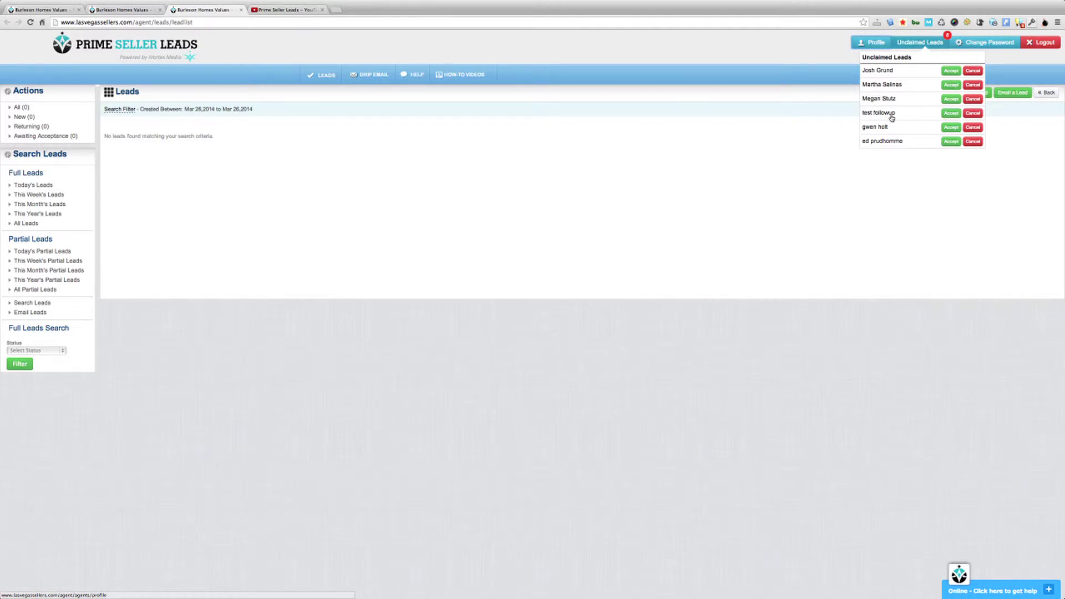
left_click(951, 71)
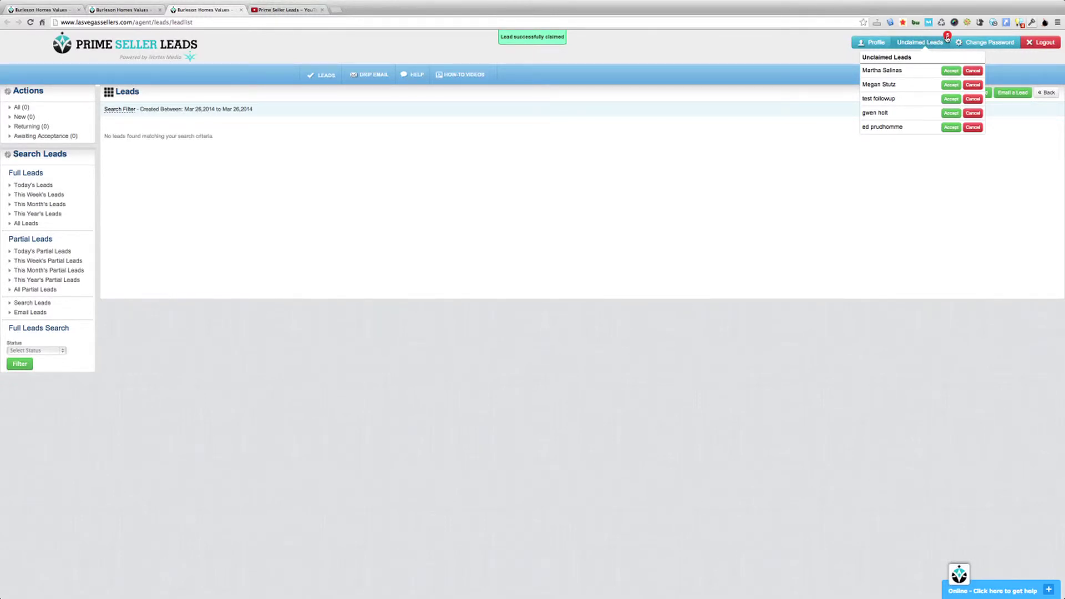
left_click(36, 186)
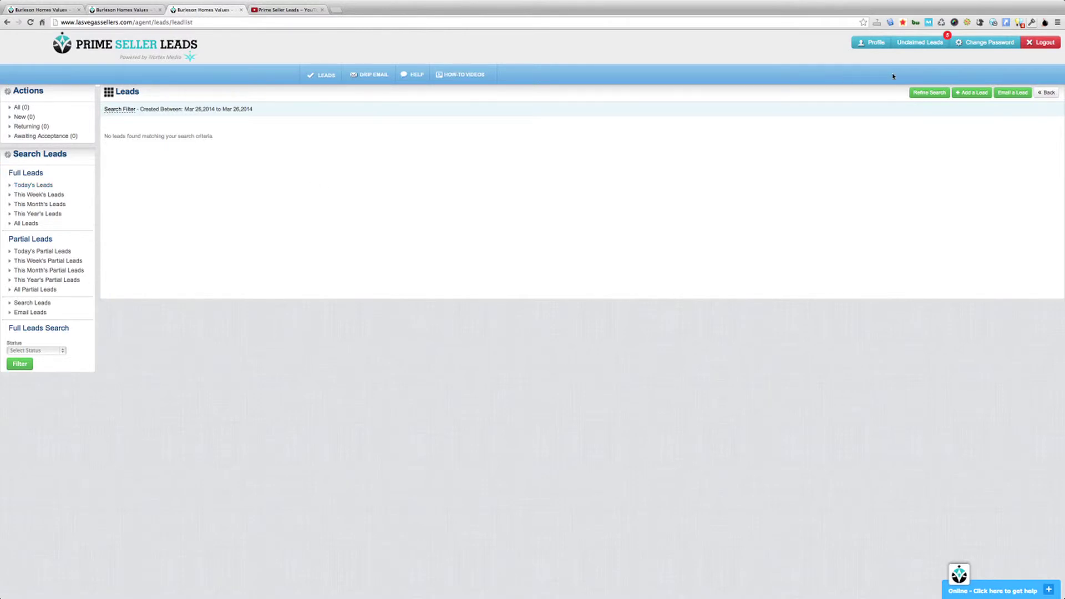
left_click(935, 46)
Close the agent's control panel, turn Feeding Frenzy off and Round Robin on in the lead assignment options, and save the Round Robin settings.
left_click(240, 10)
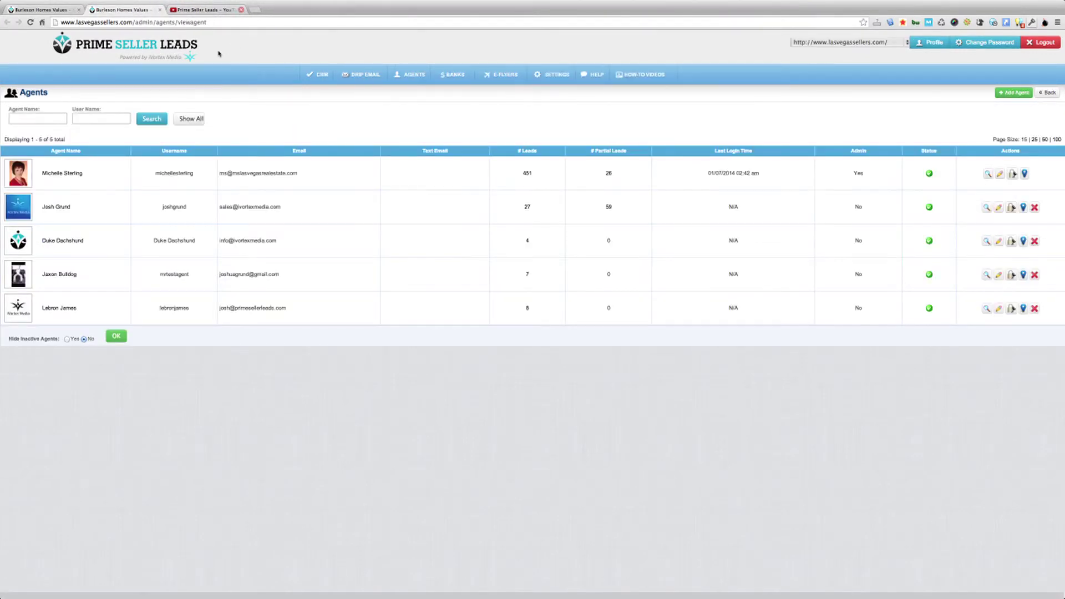
left_click(43, 11)
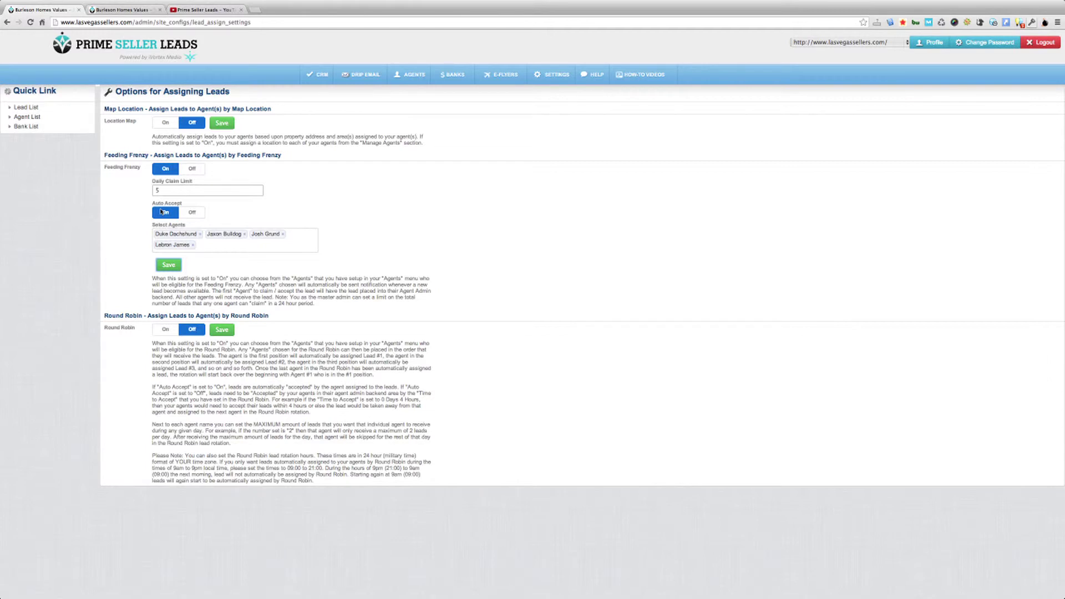
left_click(191, 169)
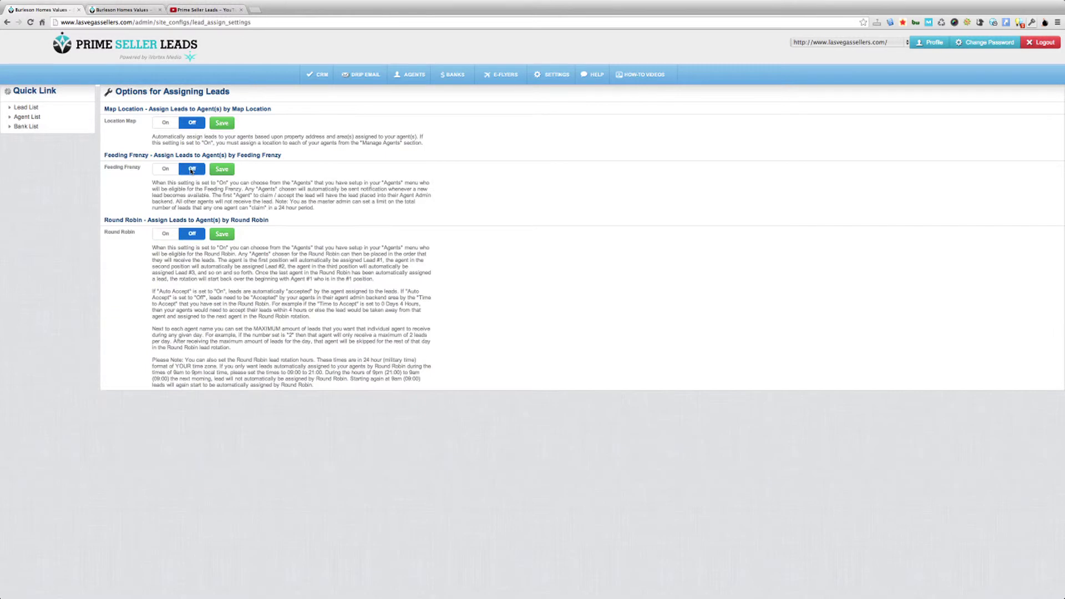
left_click(166, 233)
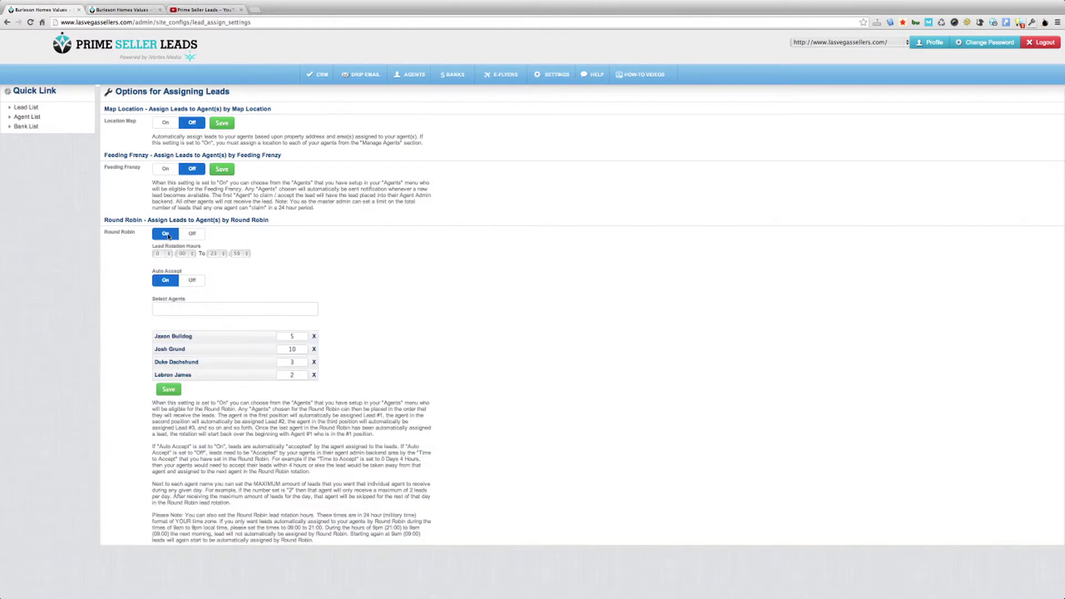
left_click(168, 389)
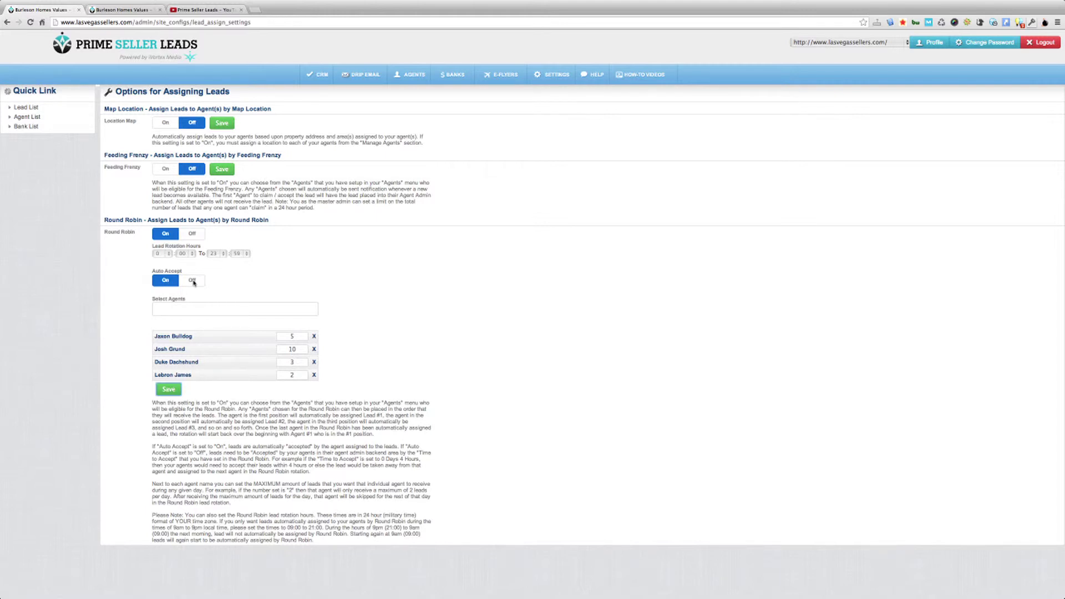
Turn off Round Robin's Auto Accept and set Time to Accept to 0 days 4 hours.
left_click(192, 281)
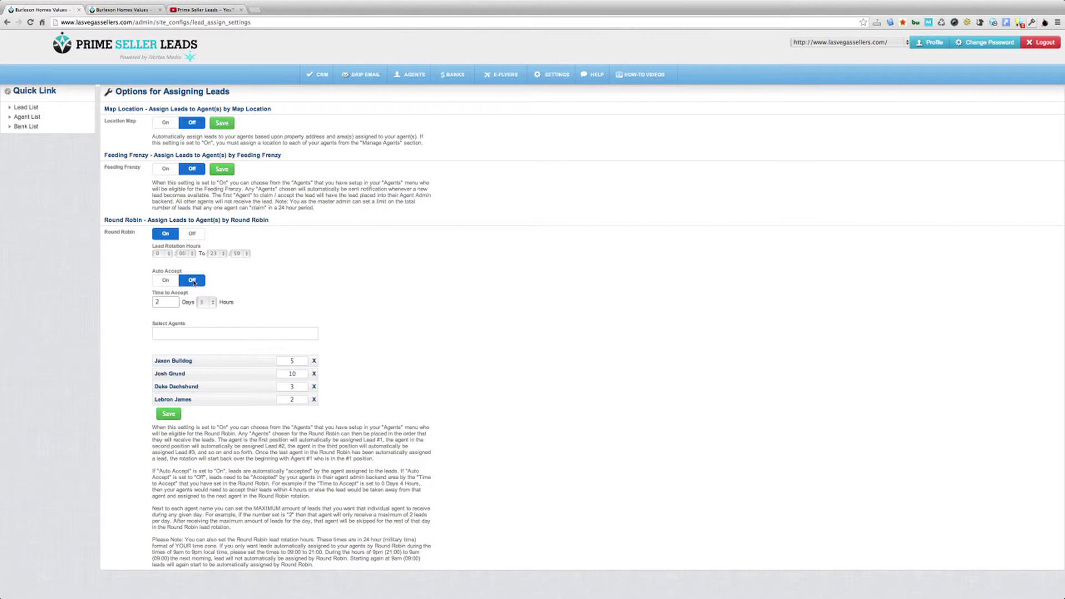
left_click(178, 299)
left_click_drag(169, 303, 120, 302)
type("0")
left_click(205, 302)
left_click(203, 309)
left_click(261, 308)
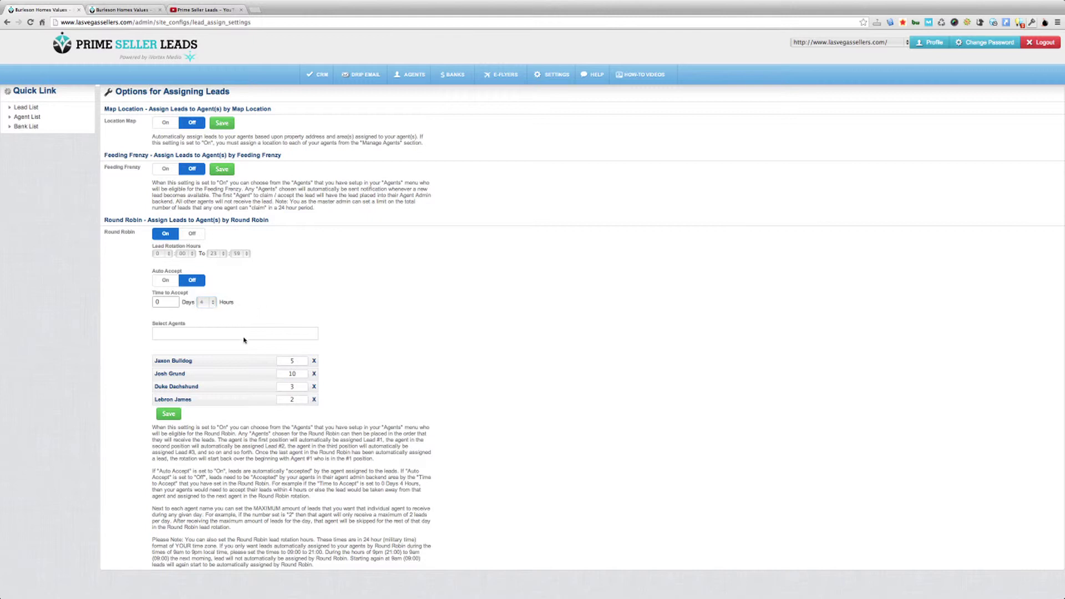
Examine the agent choices offered under Round Robin's Select Agents without adding any.
left_click(177, 332)
left_click(171, 333)
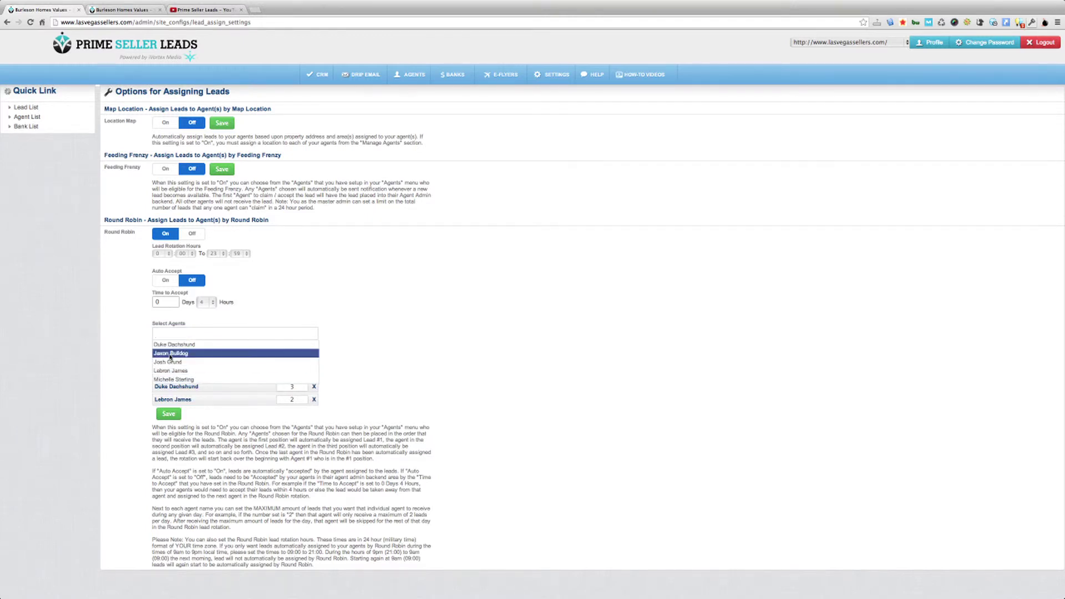
left_click(134, 358)
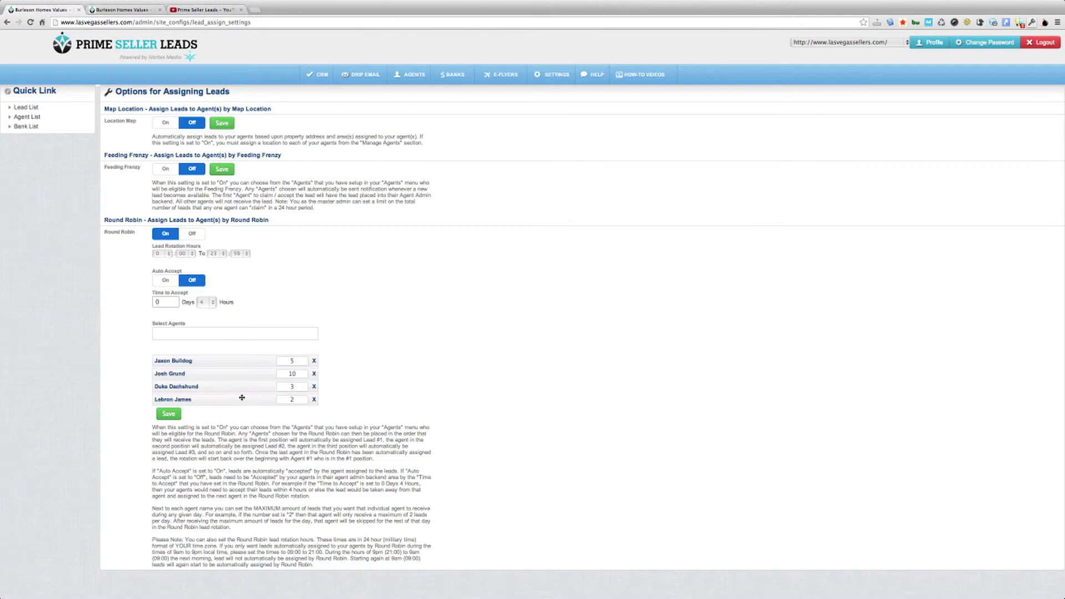
Set the maximum daily leads for the first agent in the Round Robin rotation to 4.
left_click(295, 361)
double_click(296, 360)
key("BackSpace")
key("Tab")
left_click(299, 399)
left_click_drag(298, 400, 284, 401)
Set Round Robin's Lead Rotation Hours from 9:00 to 21:00 and save the Round Robin settings.
left_click(166, 255)
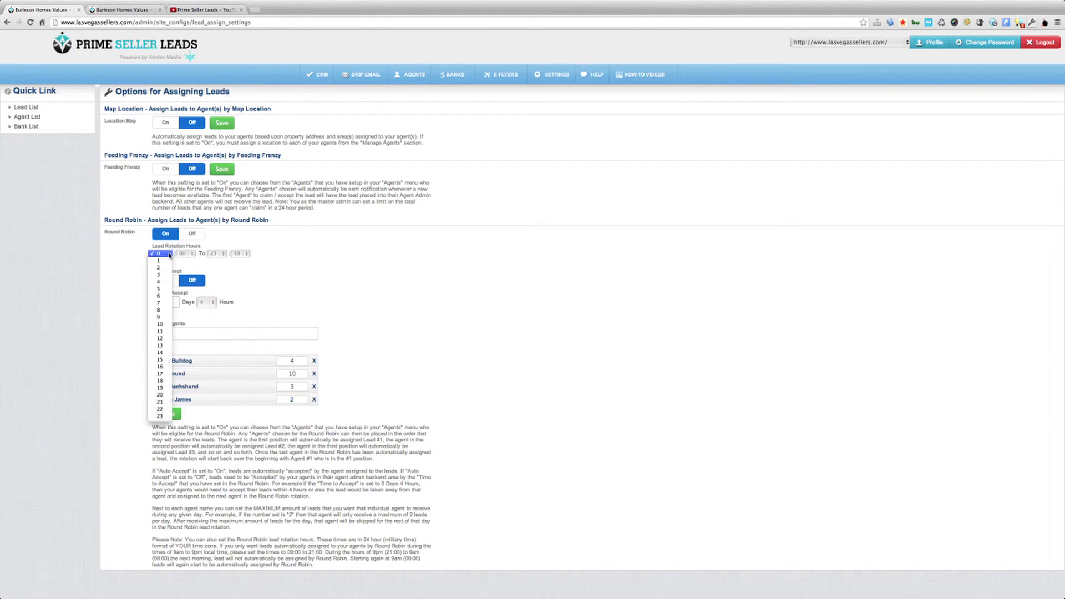
left_click(165, 316)
left_click(222, 253)
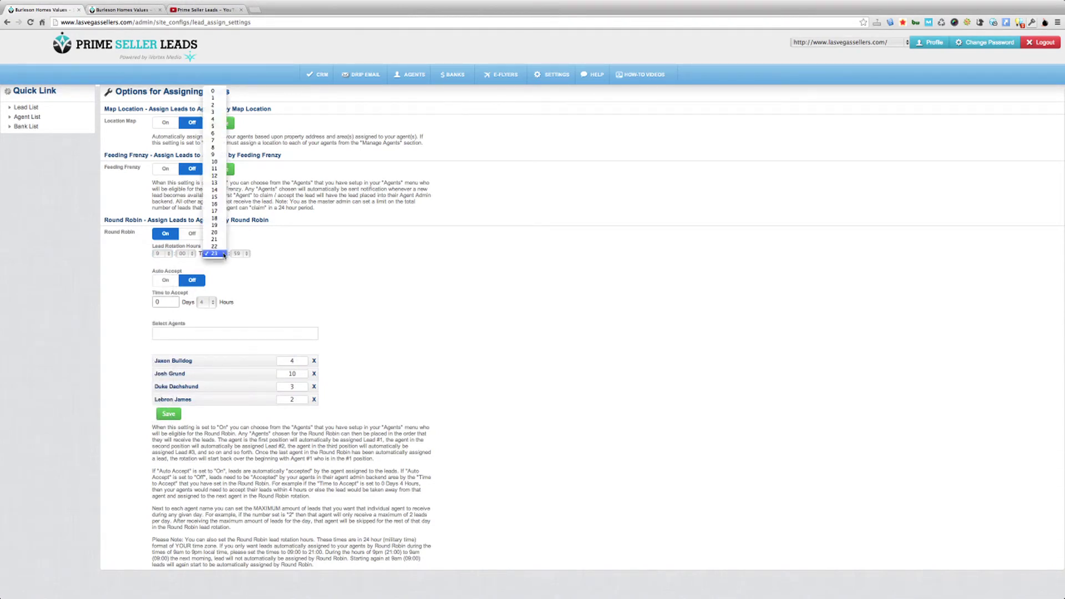
left_click(214, 239)
left_click(240, 253)
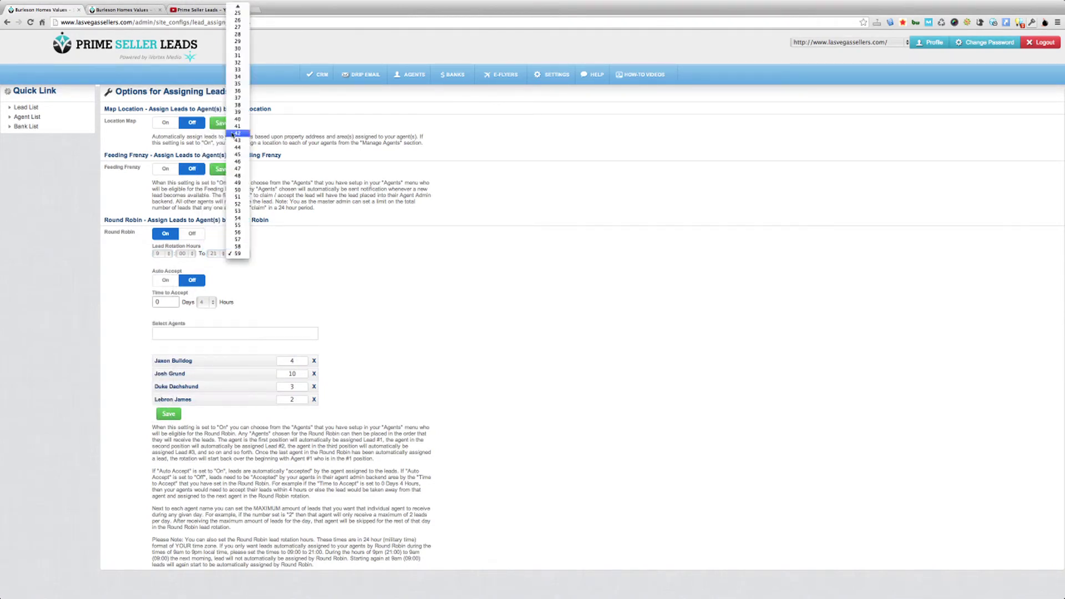
scroll(242, 136, "up", 5)
left_click(243, 8)
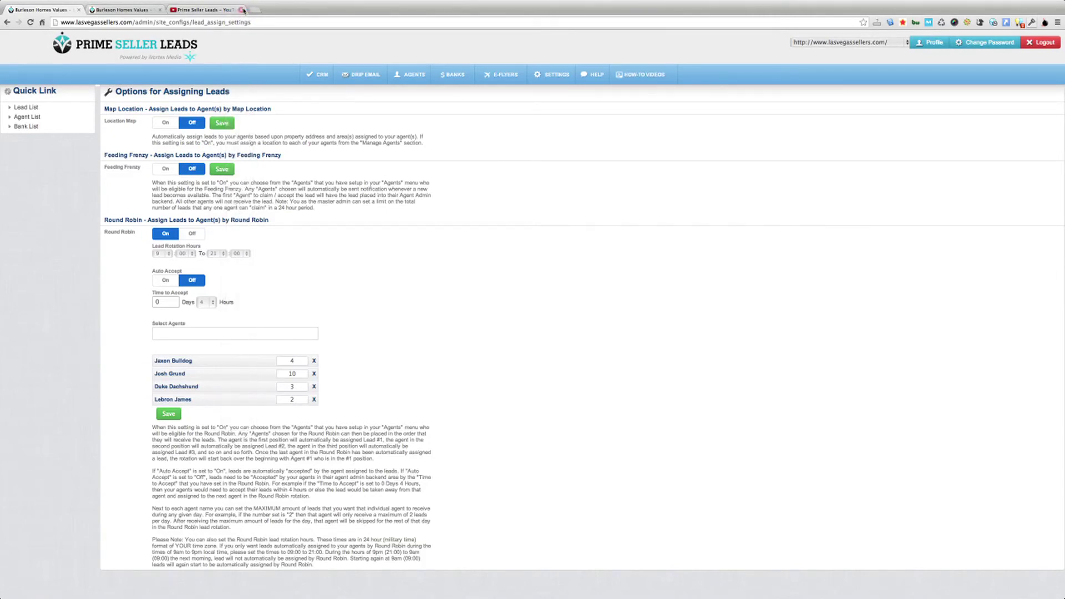
left_click(169, 413)
Set Round Robin's Time to Accept to 3 hours and its Lead Rotation Hours from 0:00 to 23:00.
left_click(208, 302)
left_click(208, 295)
left_click(169, 255)
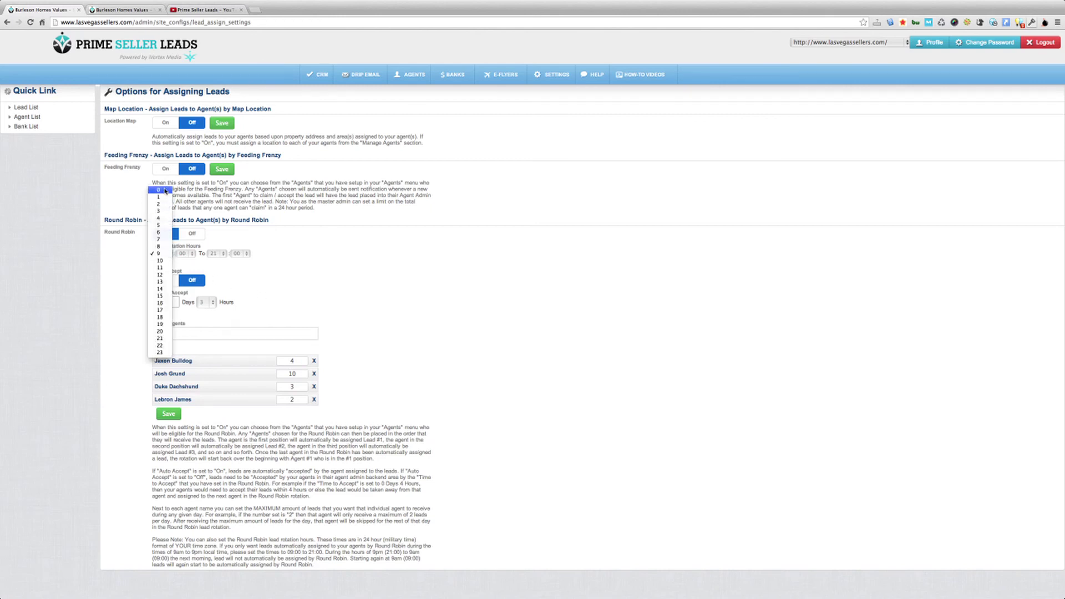
left_click(160, 191)
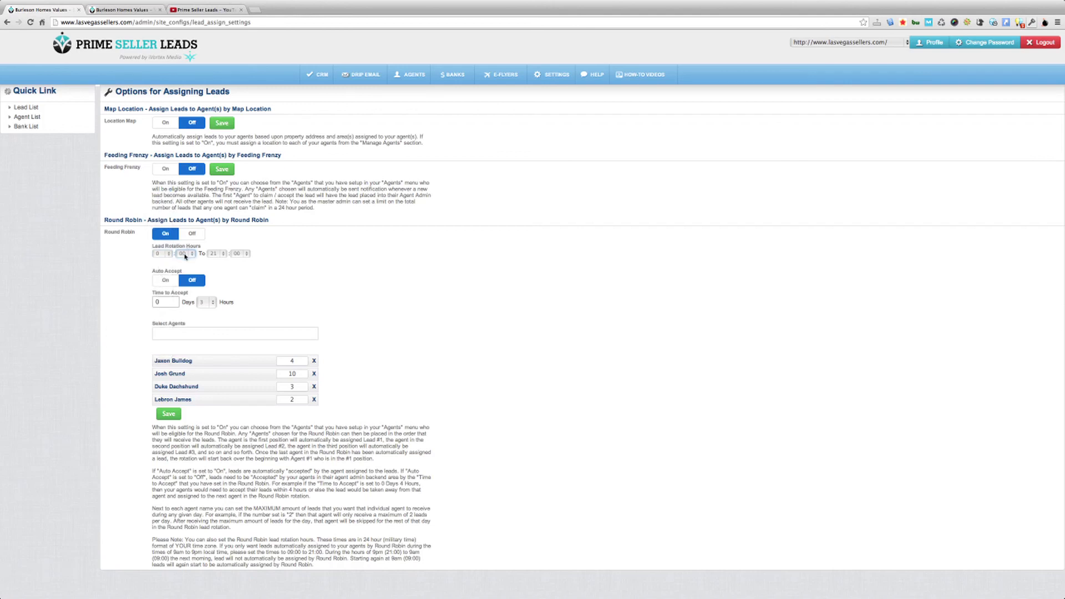
left_click(215, 253)
left_click(217, 269)
left_click(238, 253)
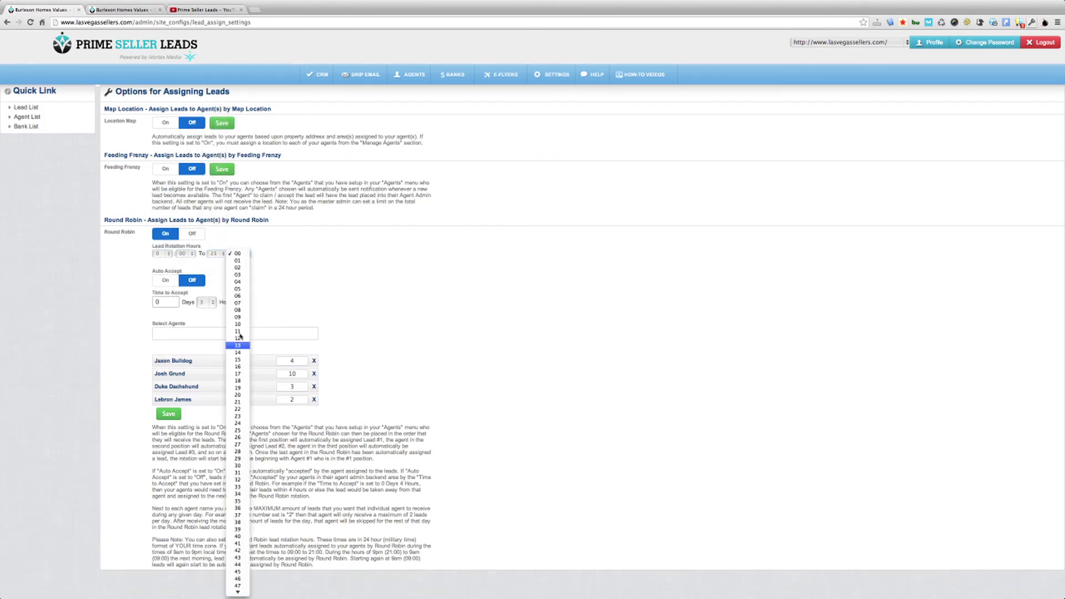
left_click(237, 591)
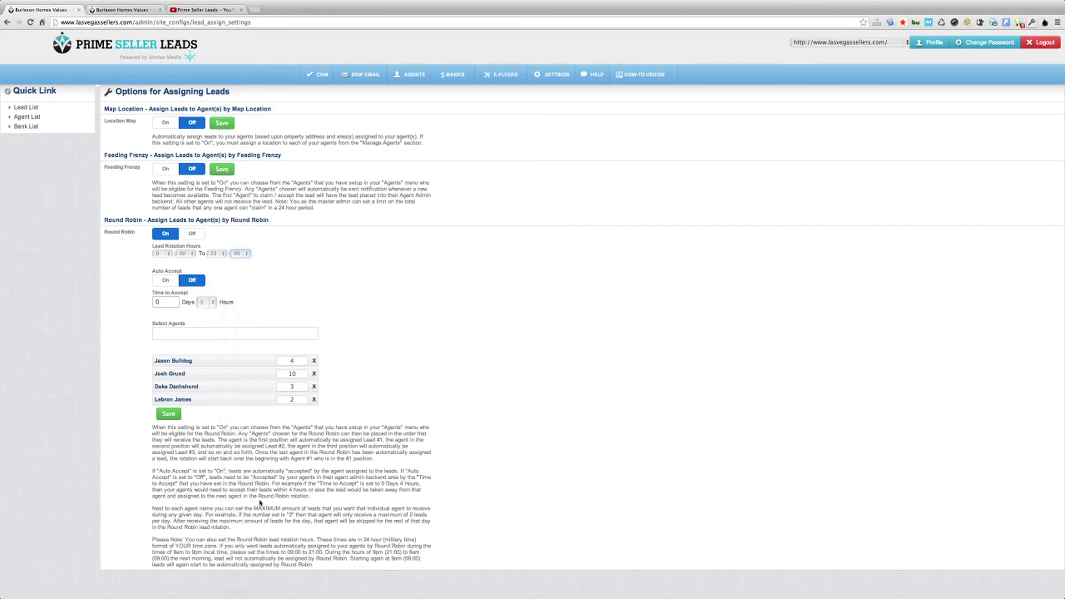